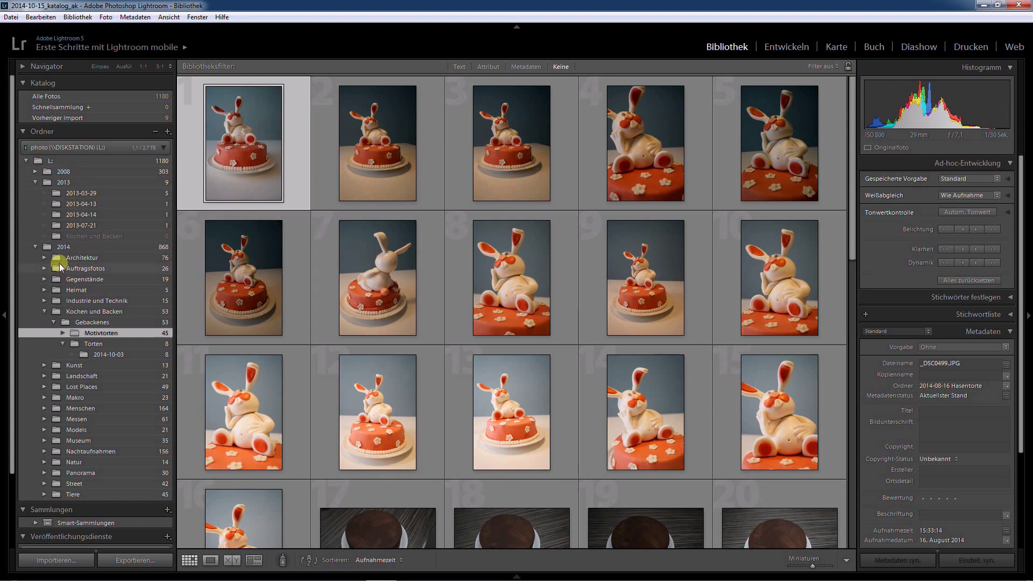
# Step: Collapse 2013 and browse the 2014 folder and its Architektur subfolder
pyautogui.click(35, 182)
pyautogui.click(35, 193)
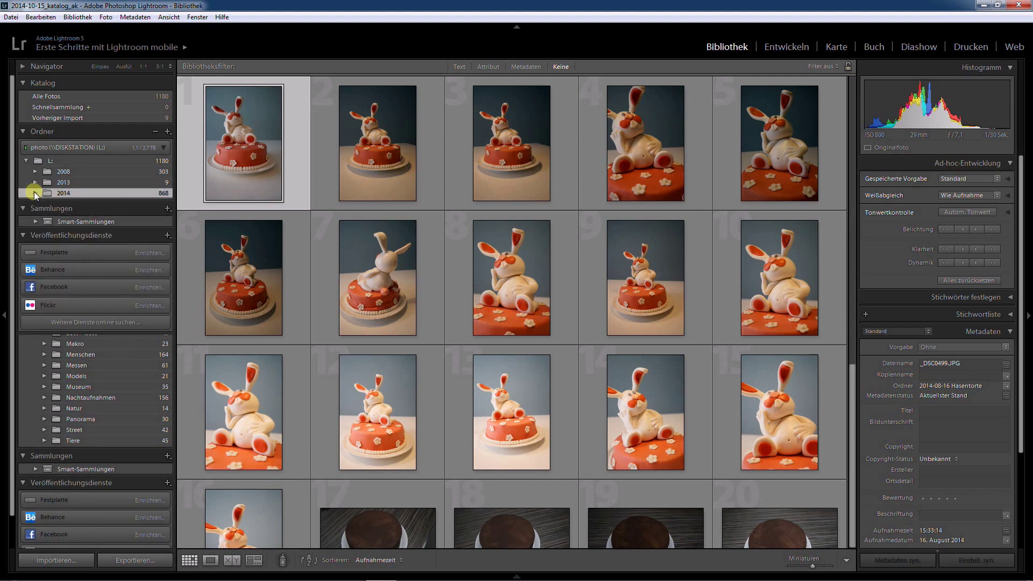
pyautogui.click(36, 193)
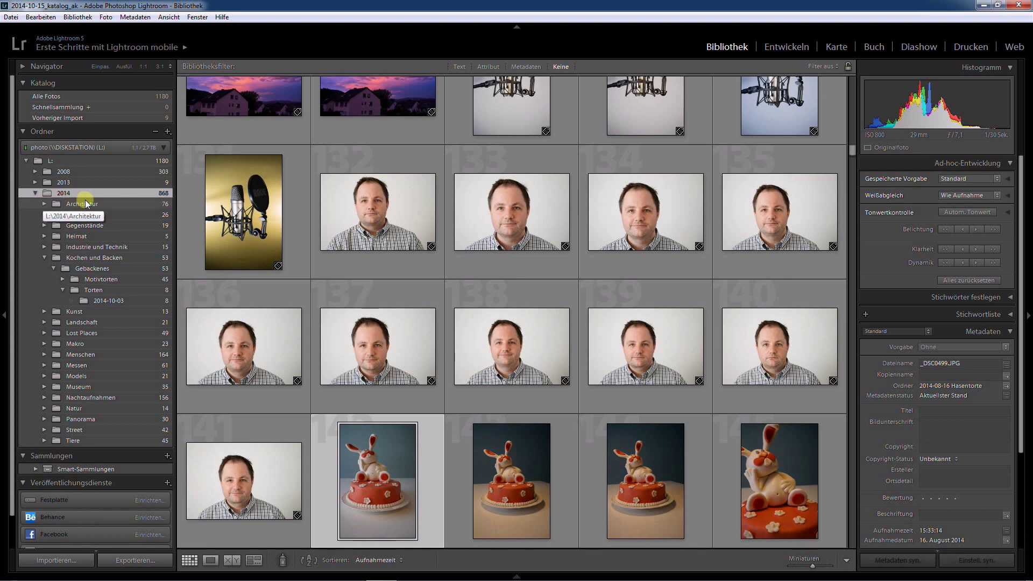
pyautogui.click(47, 202)
pyautogui.click(44, 203)
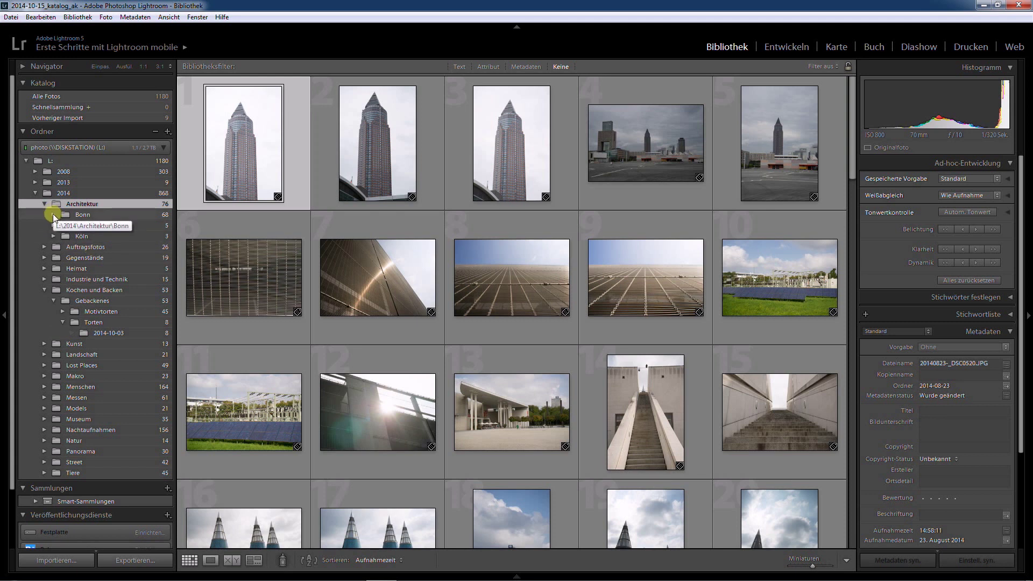
# Step: View Bonn's 2014-10-04 photos, then expand 2013 and show its nine photos
pyautogui.click(85, 215)
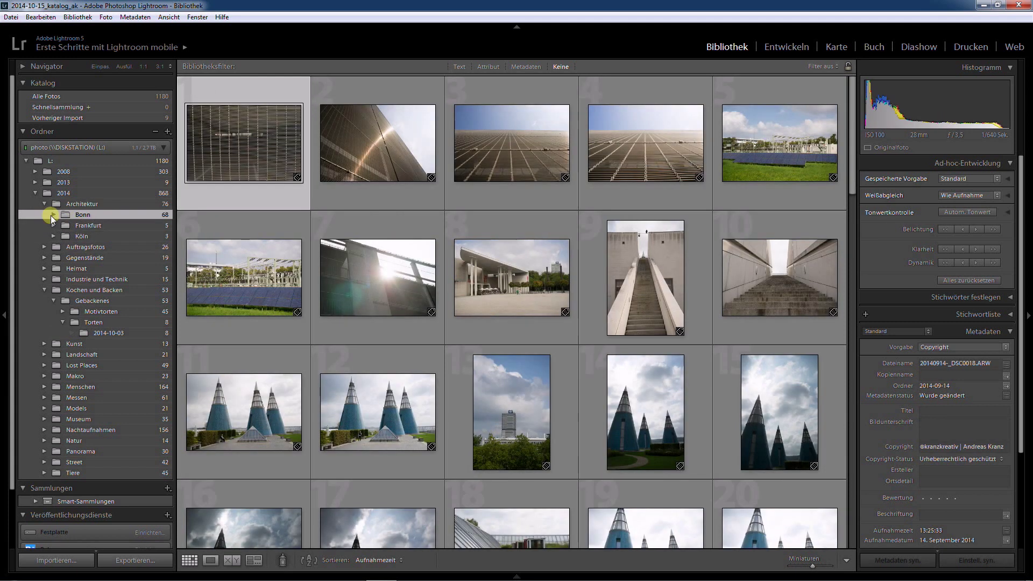
pyautogui.click(53, 215)
pyautogui.click(95, 235)
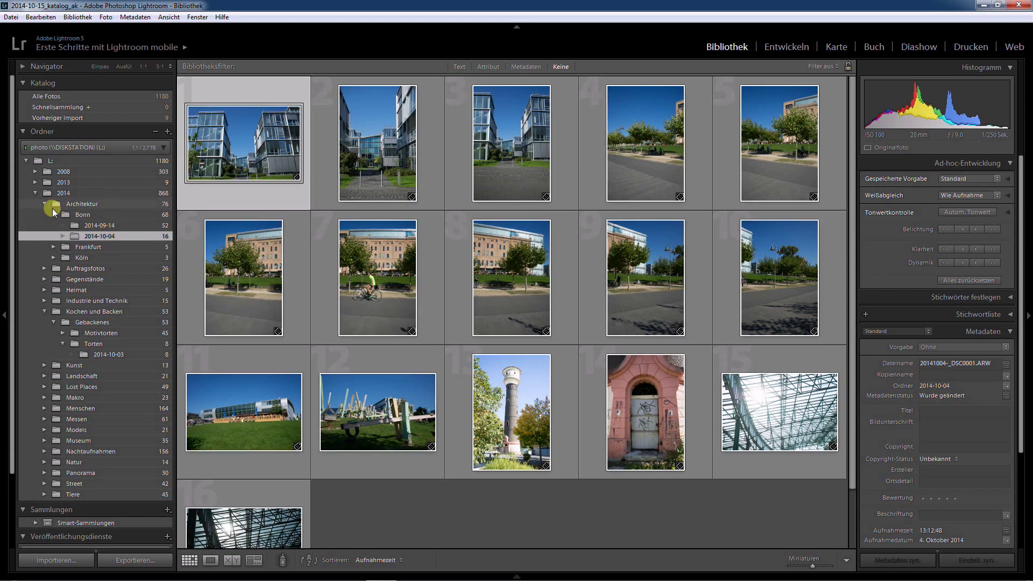
pyautogui.click(35, 183)
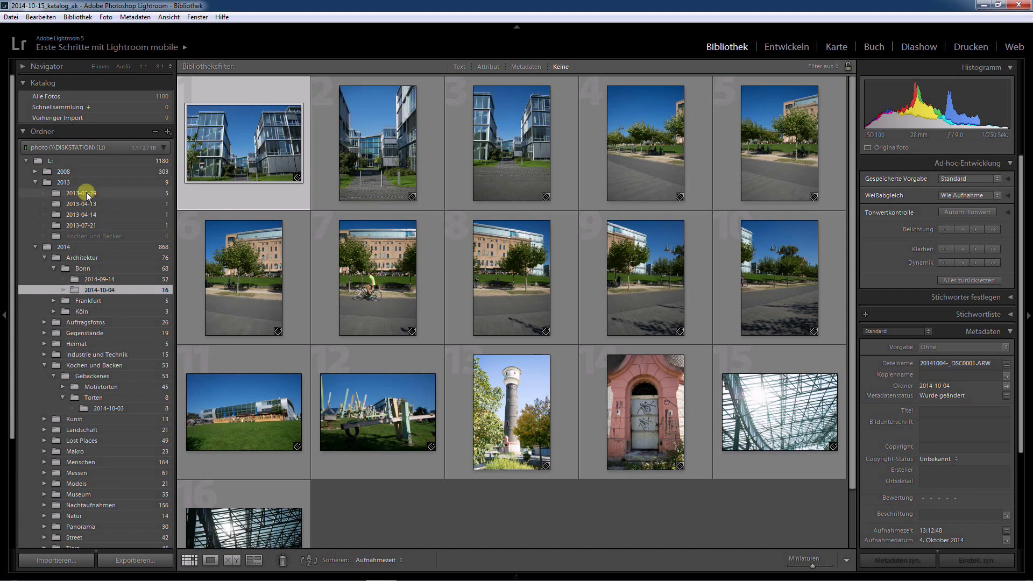
pyautogui.click(64, 183)
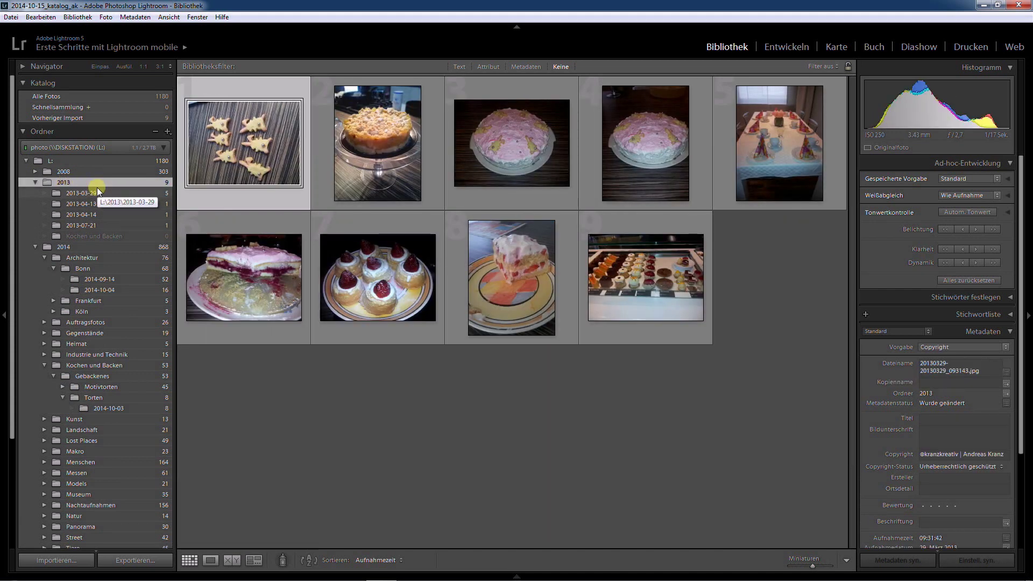
pyautogui.moveTo(82, 225)
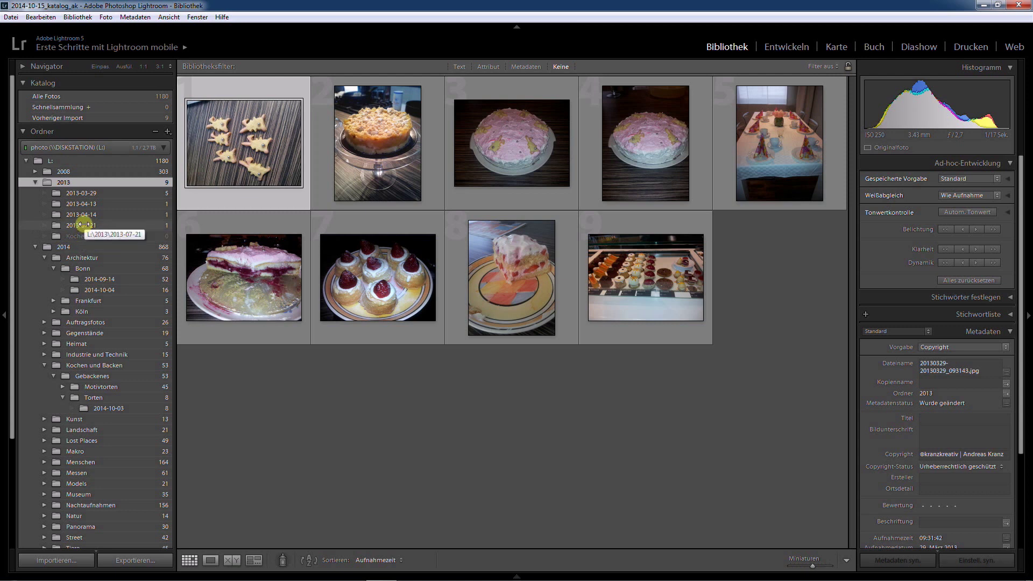
# Step: Move the four 2013 date folders into the Kochen und Backen folder
pyautogui.click(91, 225)
pyautogui.keyDown('shift'); pyautogui.click(86, 194); pyautogui.keyUp('shift')
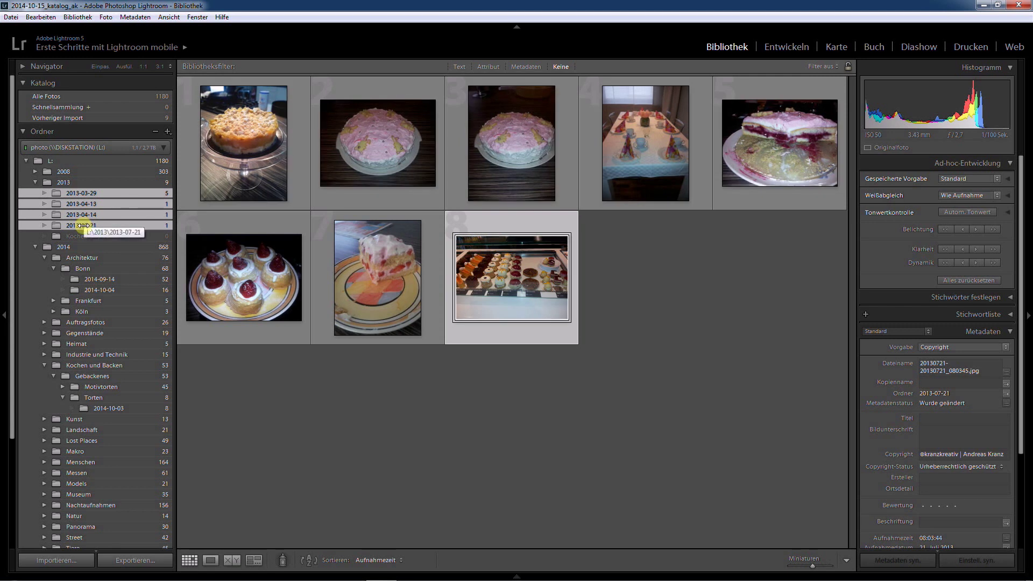
pyautogui.keyDown('ctrl'); pyautogui.click(91, 237); pyautogui.keyUp('ctrl')
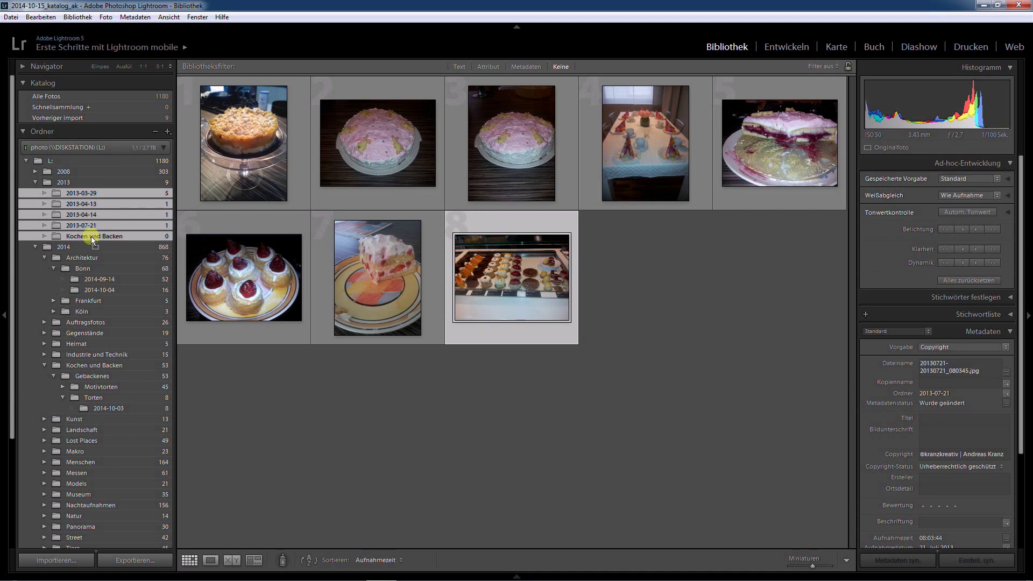
pyautogui.moveTo(91, 237); pyautogui.dragTo(91, 237)
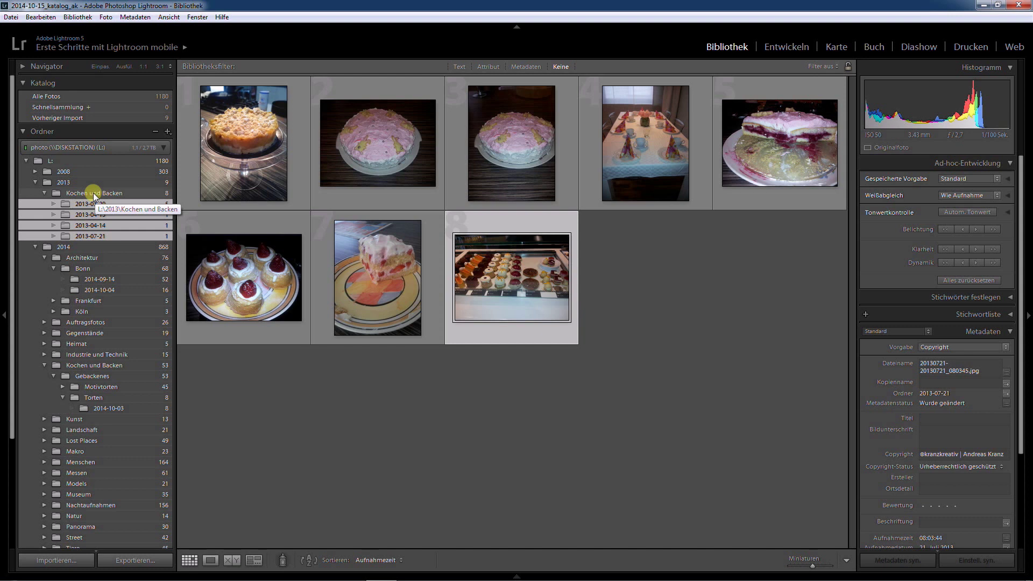
# Step: Bring up the context menu of the Kochen und Backen folder
pyautogui.rightClick(93, 192)
pyautogui.click(75, 194)
pyautogui.rightClick(85, 192)
# Step: Create a new subfolder named 'Gebäck' inside Kochen und Backen
pyautogui.click(136, 201)
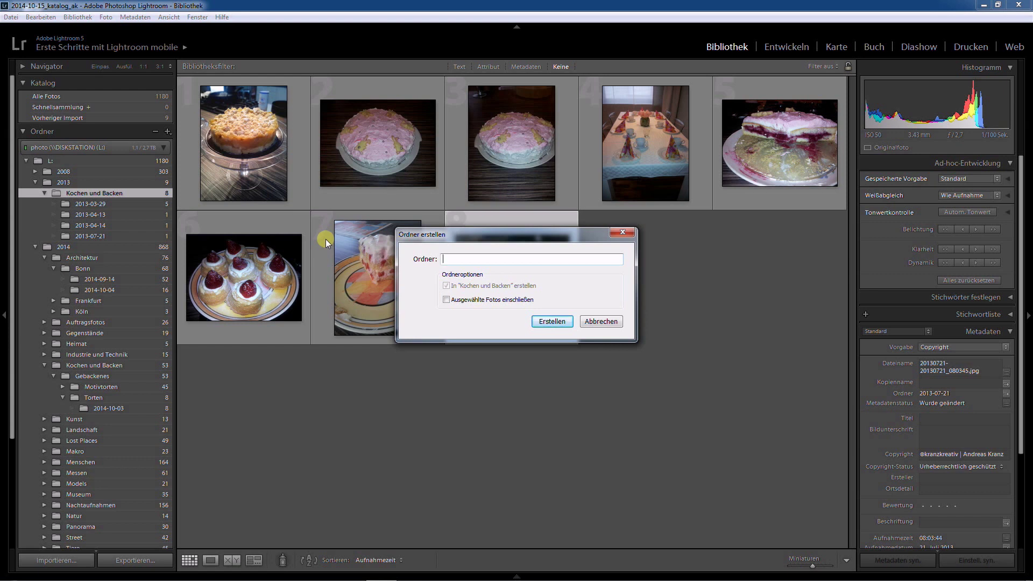
pyautogui.write('Gebäck')
pyautogui.press('Return')
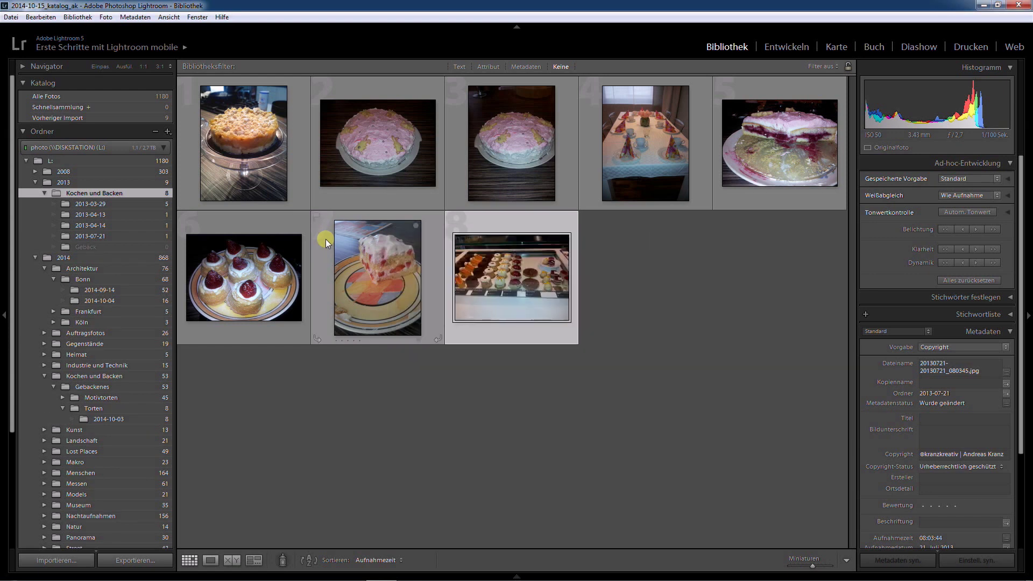
# Step: Move the four 2013 date folders into Gebäck
pyautogui.click(102, 204)
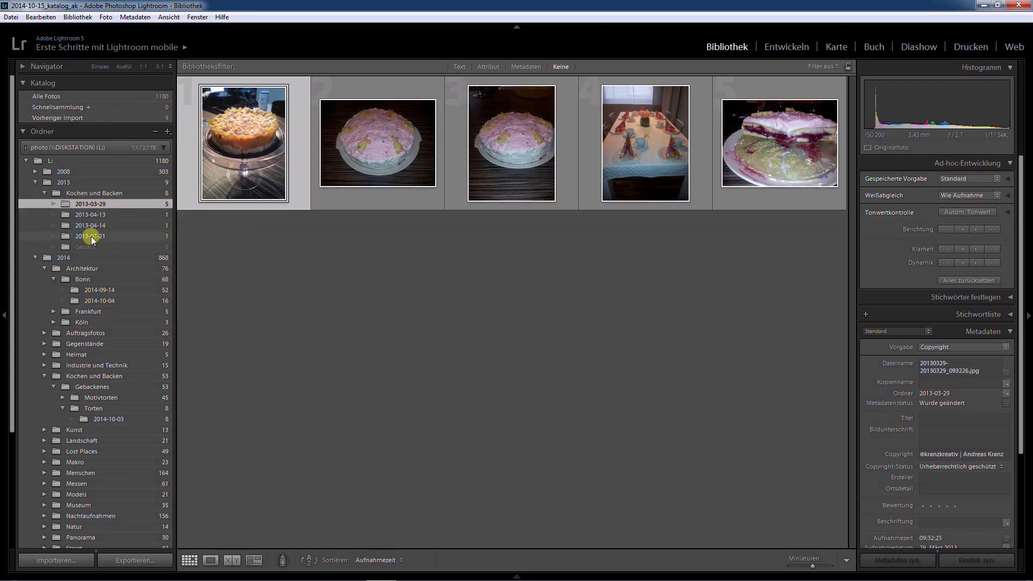
pyautogui.keyDown('shift'); pyautogui.click(91, 236); pyautogui.keyUp('shift')
pyautogui.moveTo(98, 207); pyautogui.dragTo(90, 247)
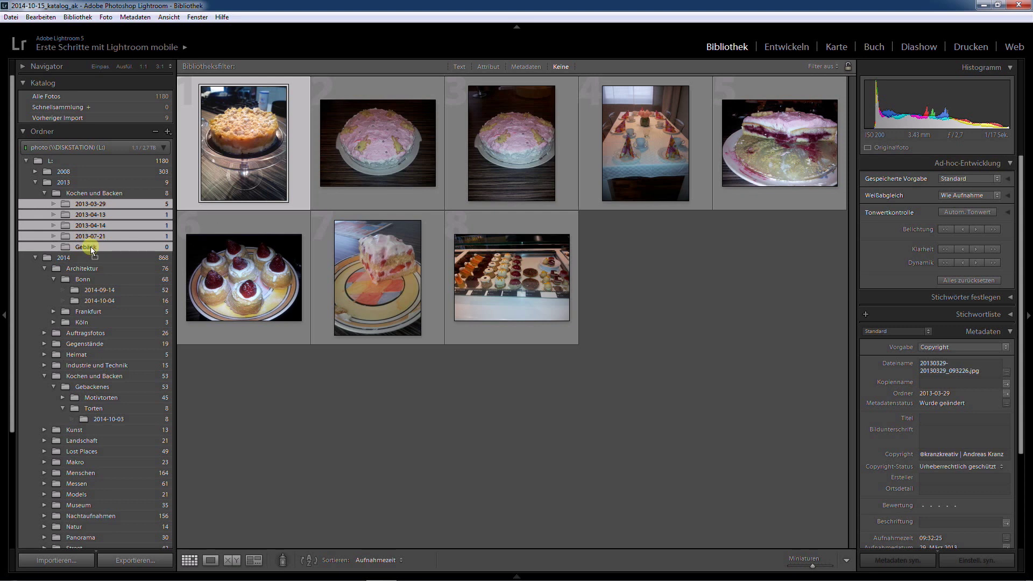
pyautogui.moveTo(90, 246); pyautogui.dragTo(91, 247)
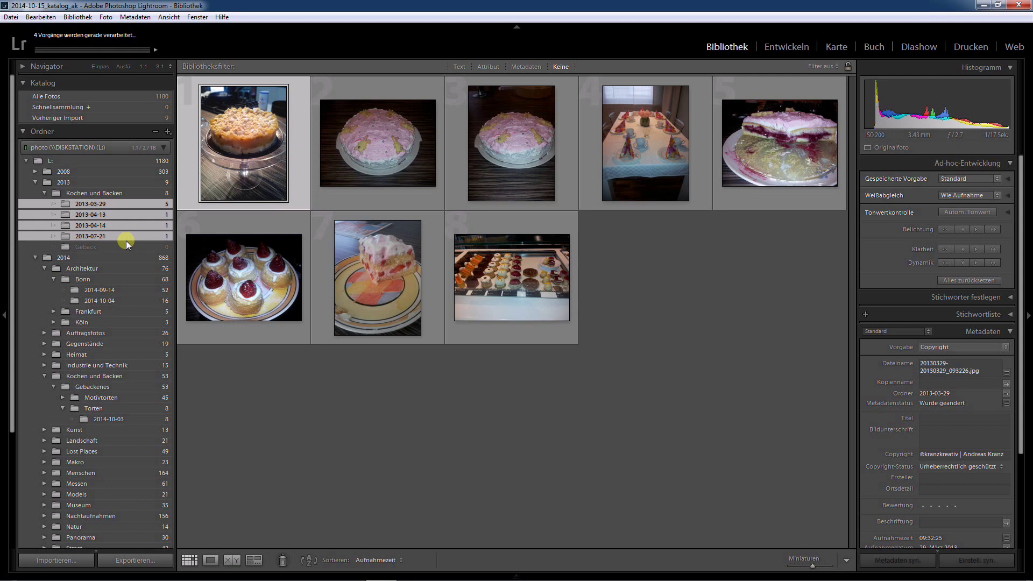
# Step: Check 2013, Kochen und Backen, Gebäck and its date folders, ending on 2013-07-21's single photo
pyautogui.click(67, 184)
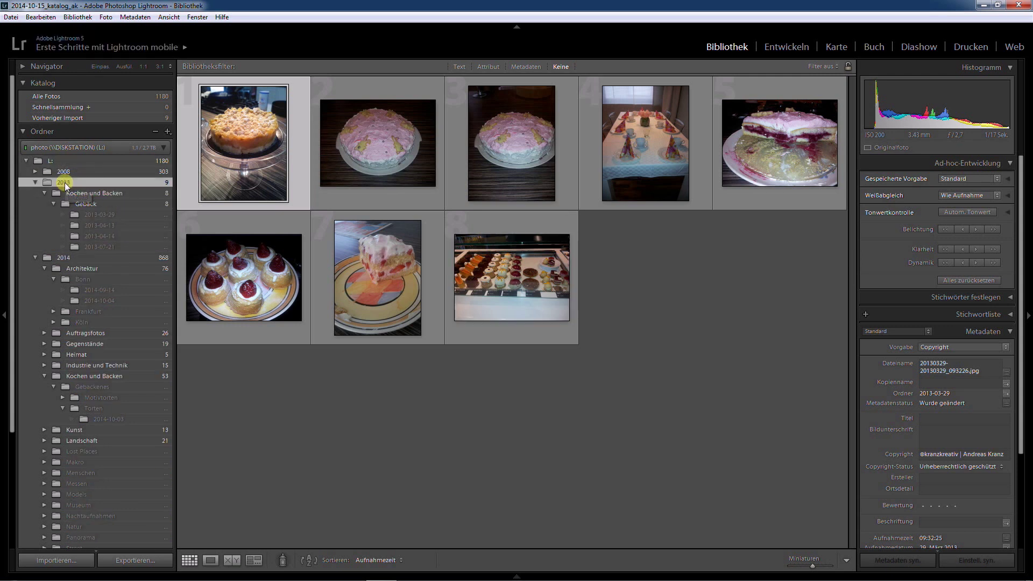
pyautogui.click(92, 193)
pyautogui.click(91, 205)
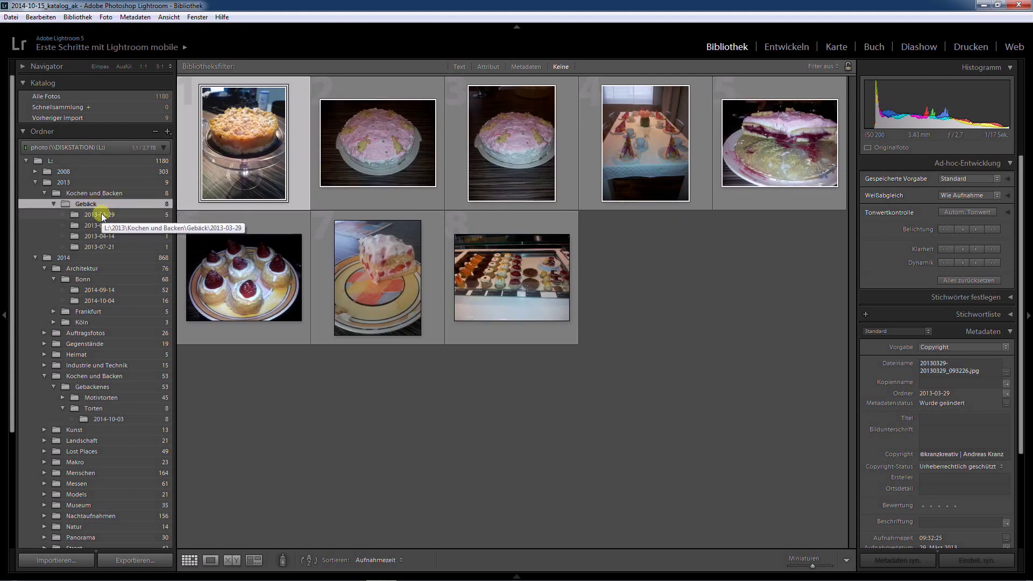
pyautogui.click(102, 215)
pyautogui.click(99, 237)
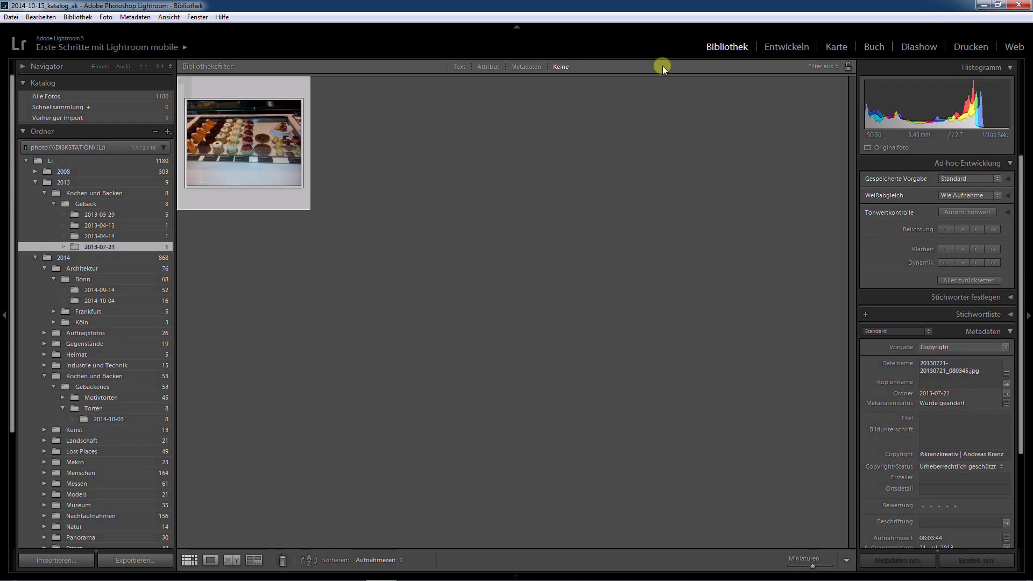
# Step: Start a new photo import from the Library's Import button
pyautogui.click(57, 560)
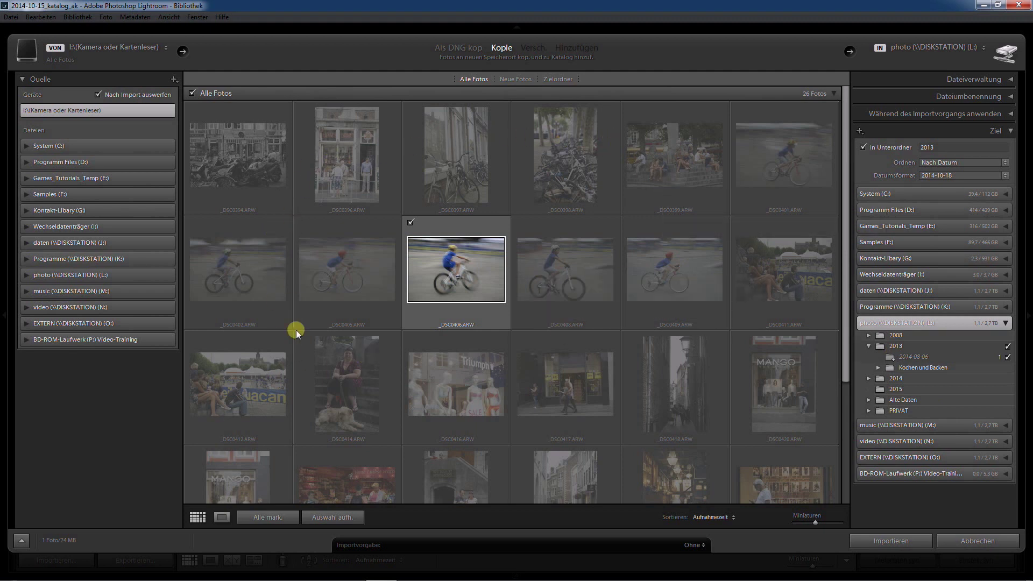
# Step: Collapse the Ziel panel and expand the Dateiverwaltung file handling panel
pyautogui.moveTo(846, 140)
pyautogui.mouseDown()
pyautogui.moveTo(840, 286)
pyautogui.moveTo(814, 136)
pyautogui.mouseUp()
pyautogui.click(1012, 131)
pyautogui.click(1012, 79)
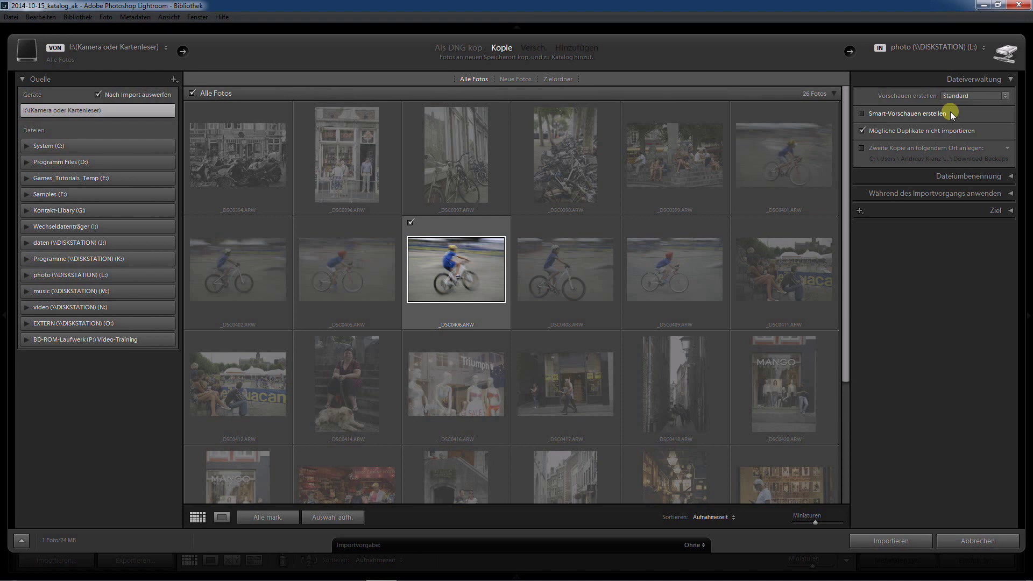
# Step: Leave smart-preview building off after toggling it, then collapse Dateiverwaltung
pyautogui.click(862, 113)
pyautogui.click(864, 113)
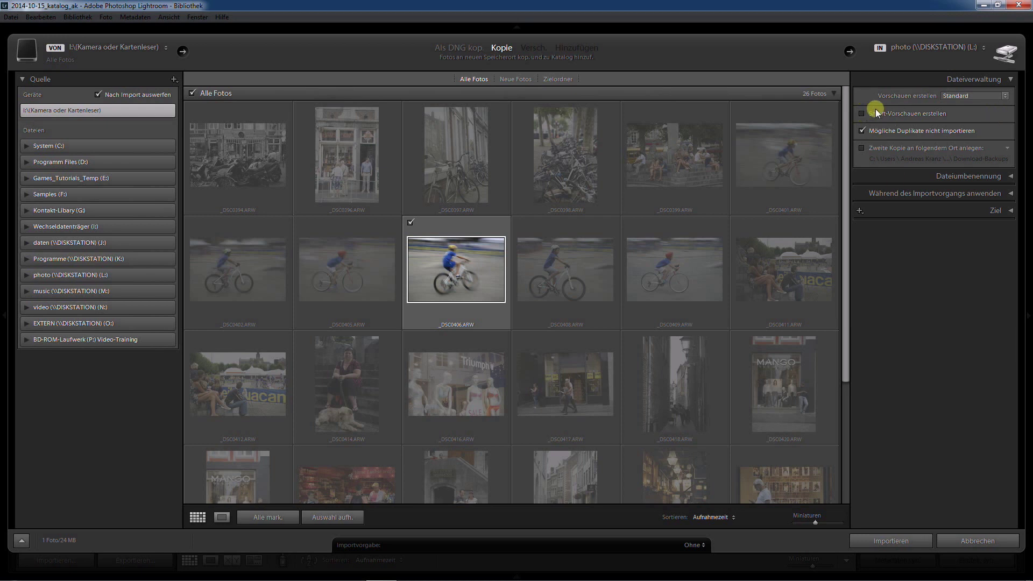
pyautogui.click(1013, 81)
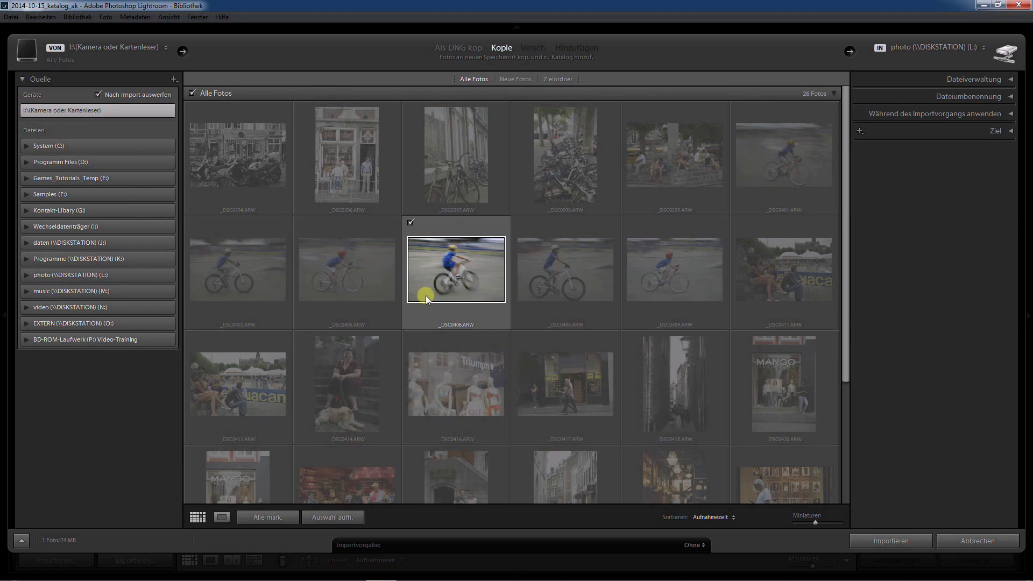
pyautogui.moveTo(237, 270)
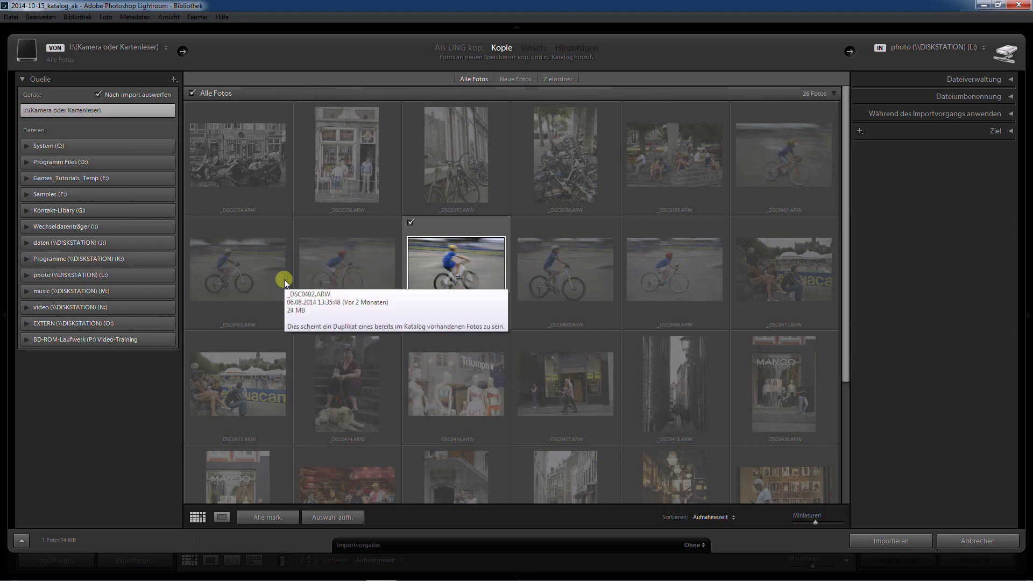
# Step: Set the import source to PRIVAT › Köstlichkeiten › Gebackenes, after briefly viewing Gegrilltes
pyautogui.click(26, 274)
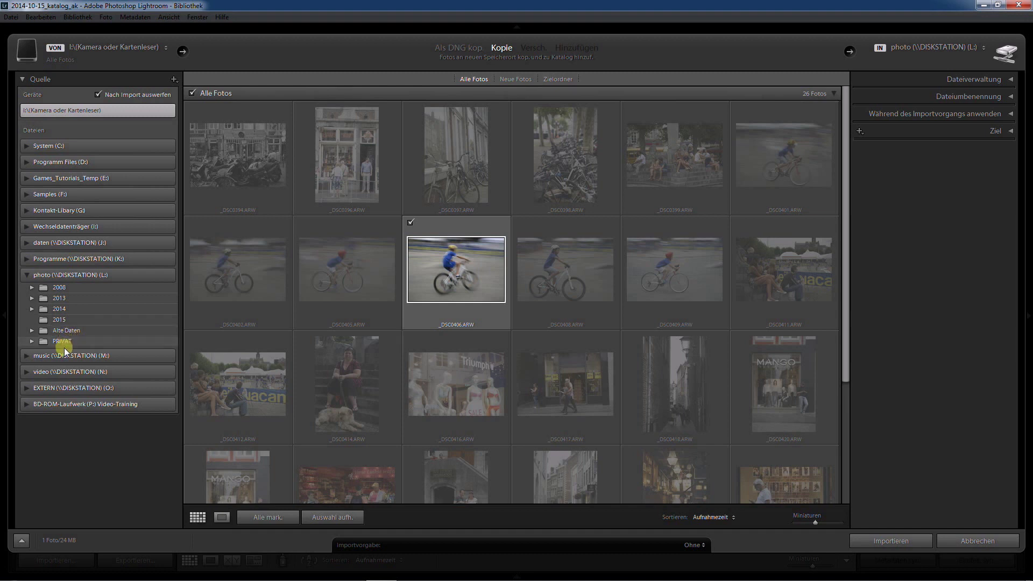
pyautogui.click(63, 341)
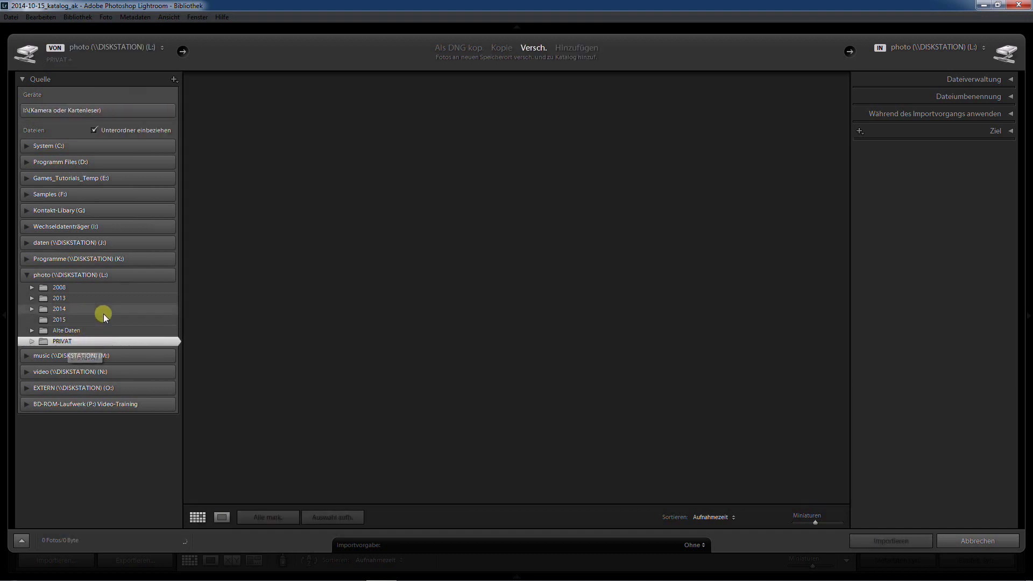
pyautogui.click(32, 342)
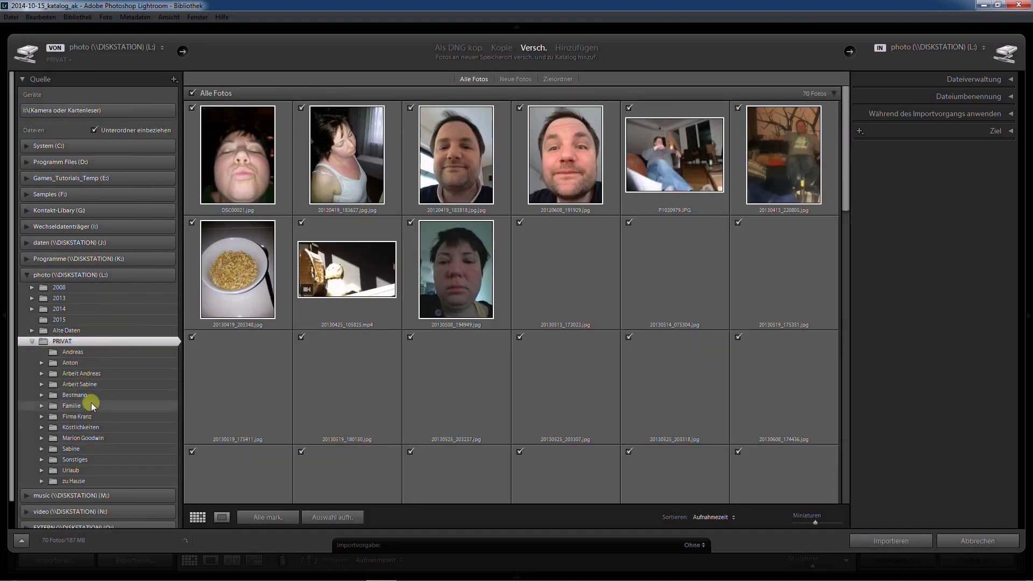
pyautogui.click(81, 428)
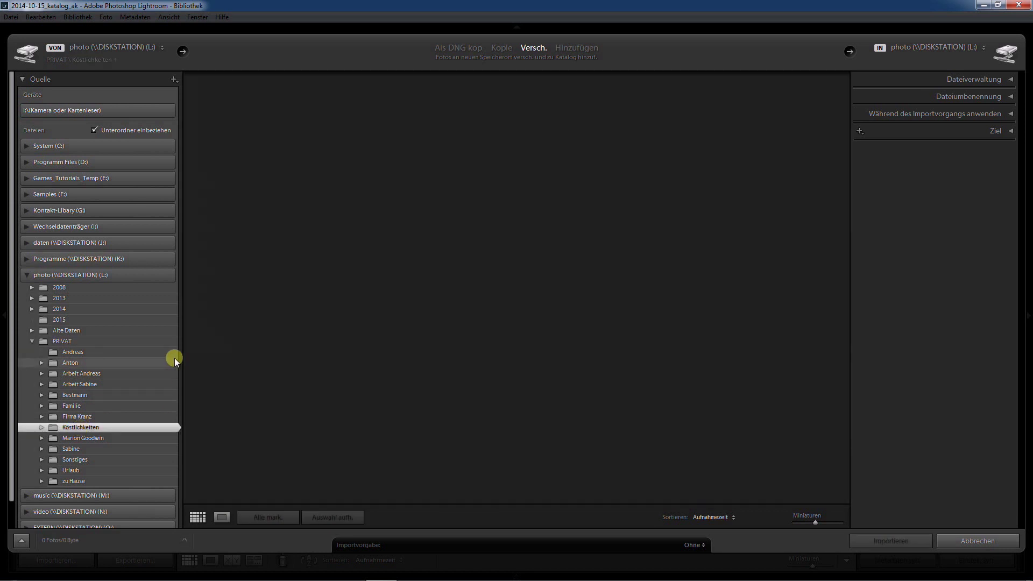
pyautogui.click(42, 428)
pyautogui.click(90, 424)
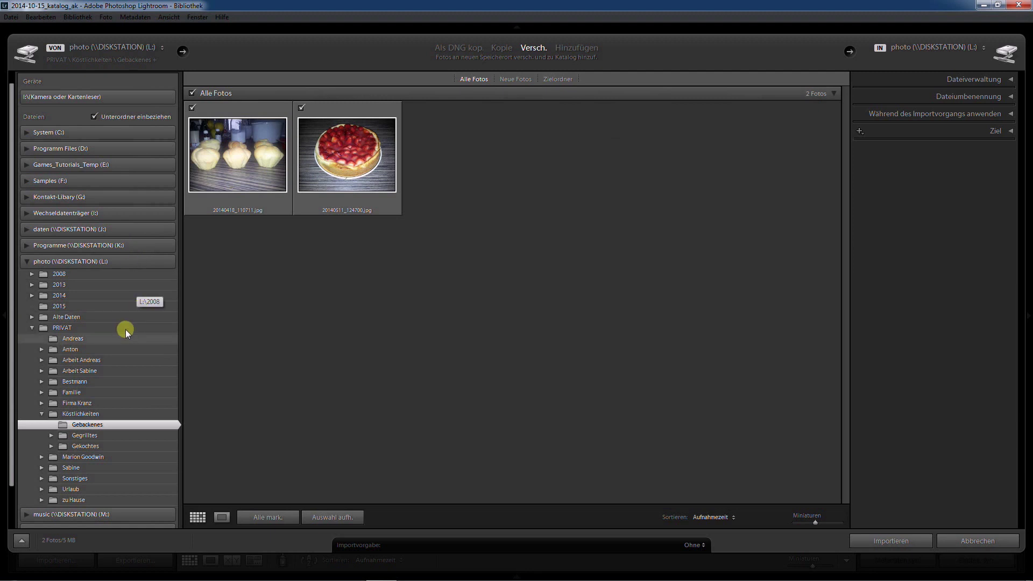
pyautogui.click(86, 436)
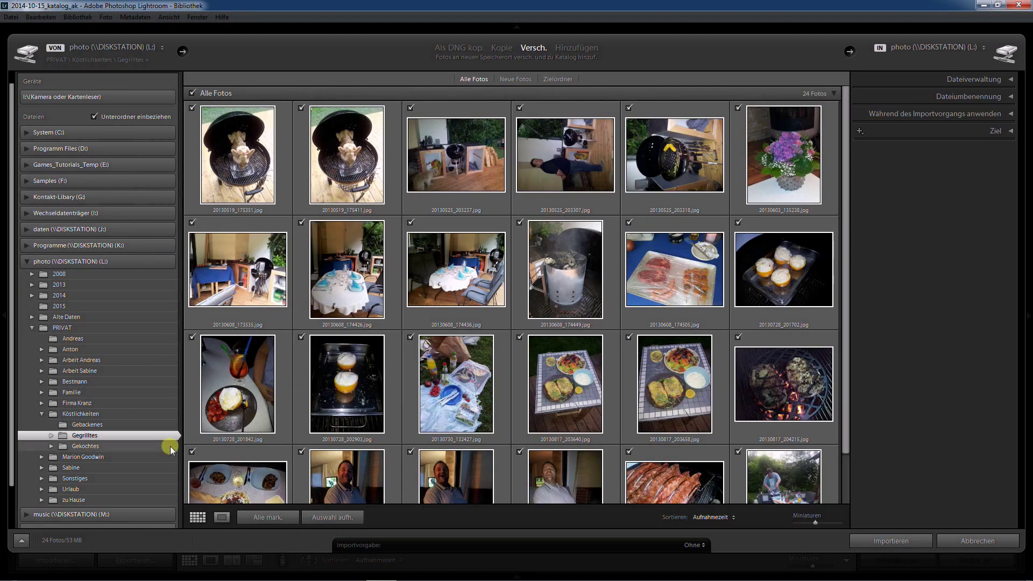
pyautogui.click(87, 424)
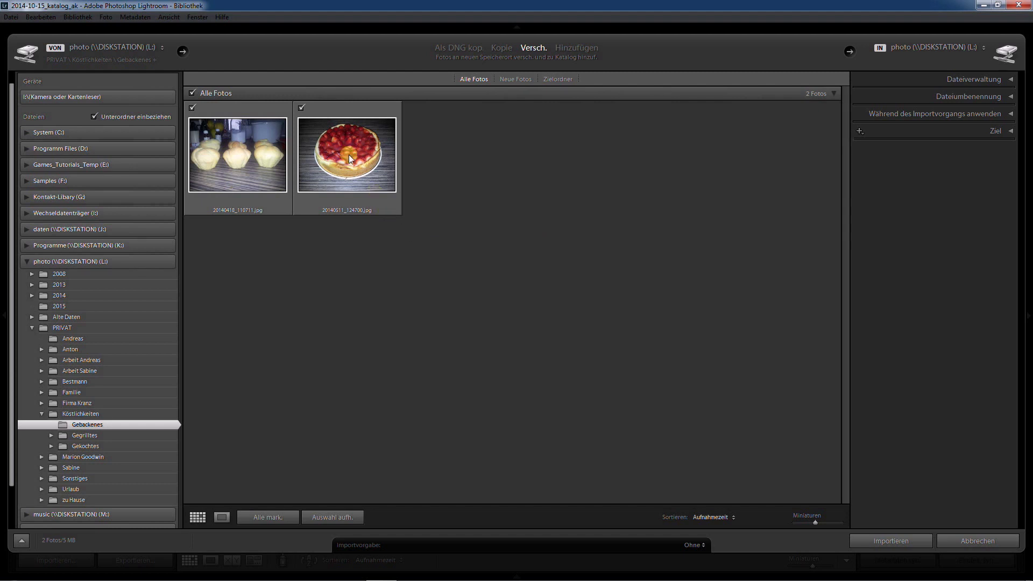
pyautogui.moveTo(348, 156)
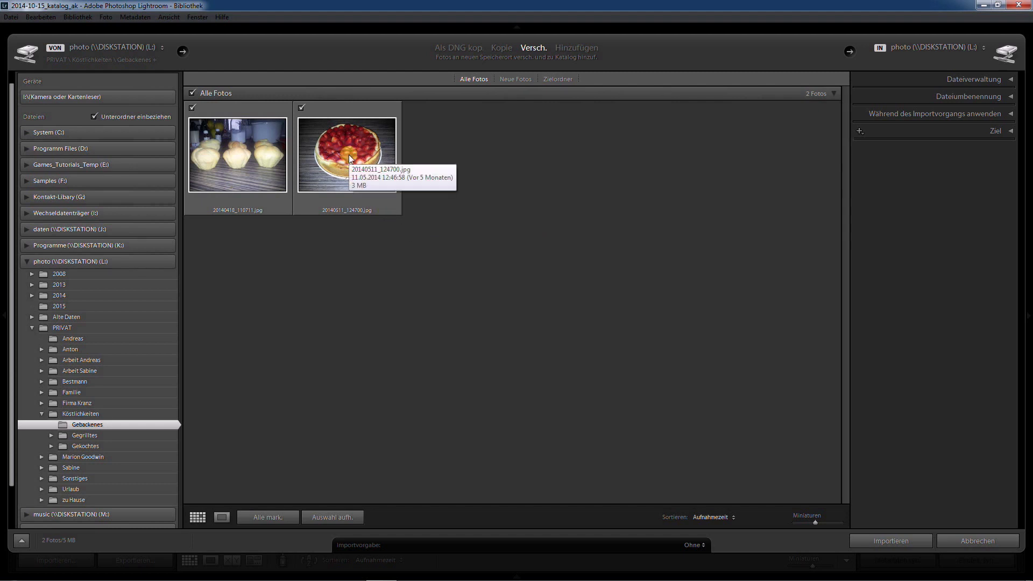
pyautogui.click(813, 160)
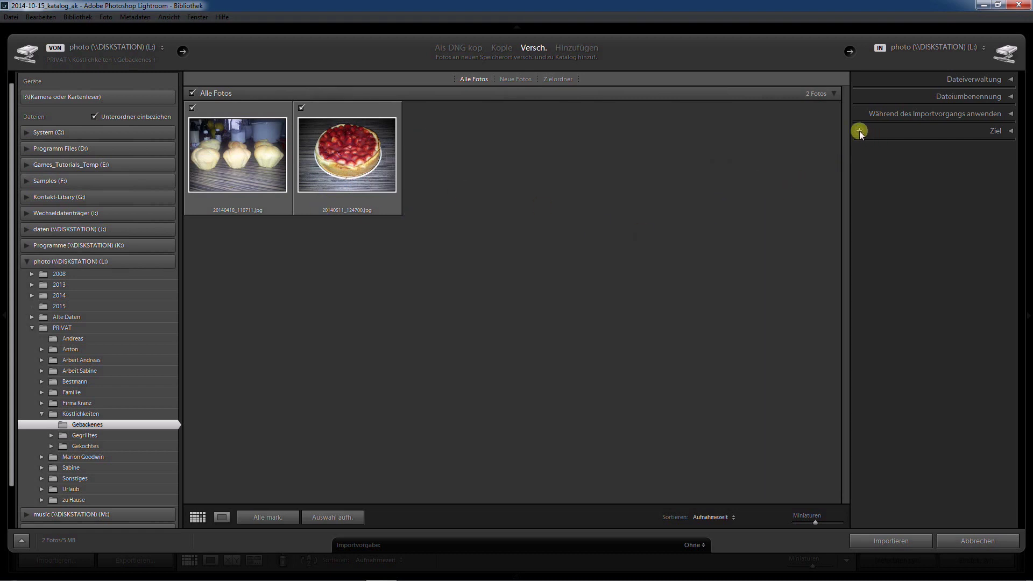
# Step: Expand the Ziel panel and open the 2014 folder in the destination tree
pyautogui.click(261, 146)
pyautogui.click(98, 427)
pyautogui.click(1011, 132)
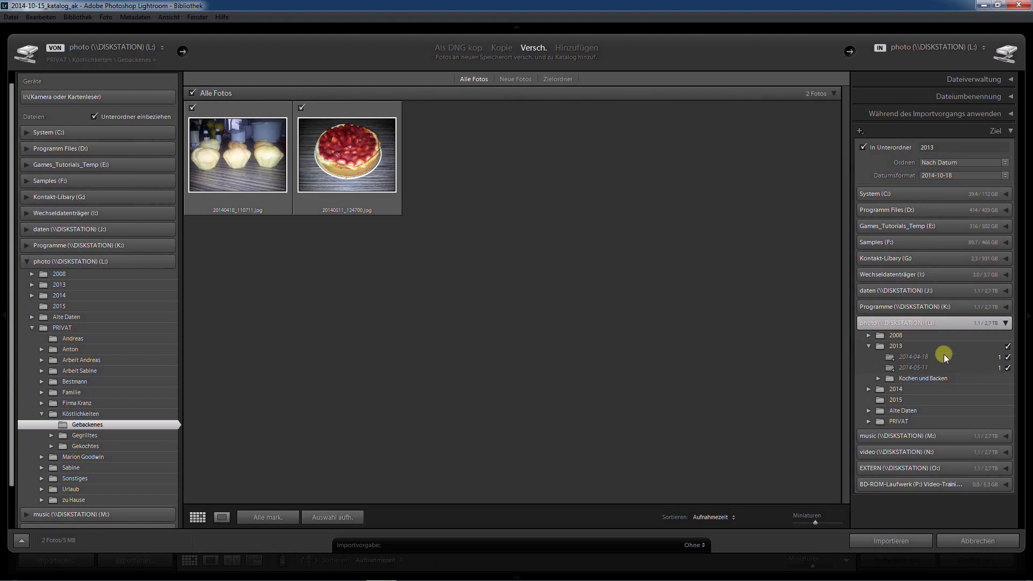
pyautogui.click(870, 389)
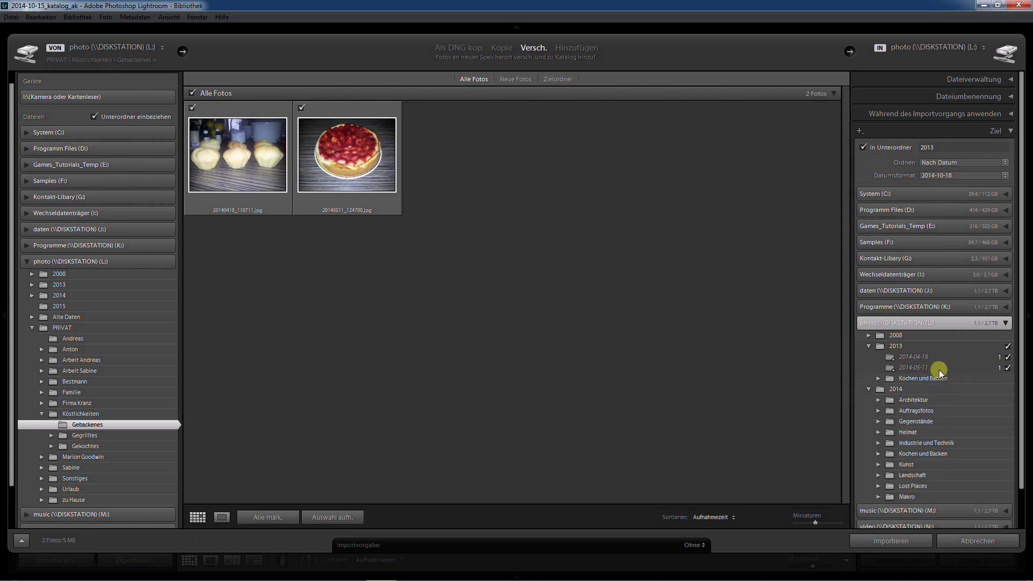
pyautogui.scroll(-2, 942, 369)
pyautogui.scroll(-2, 958, 368)
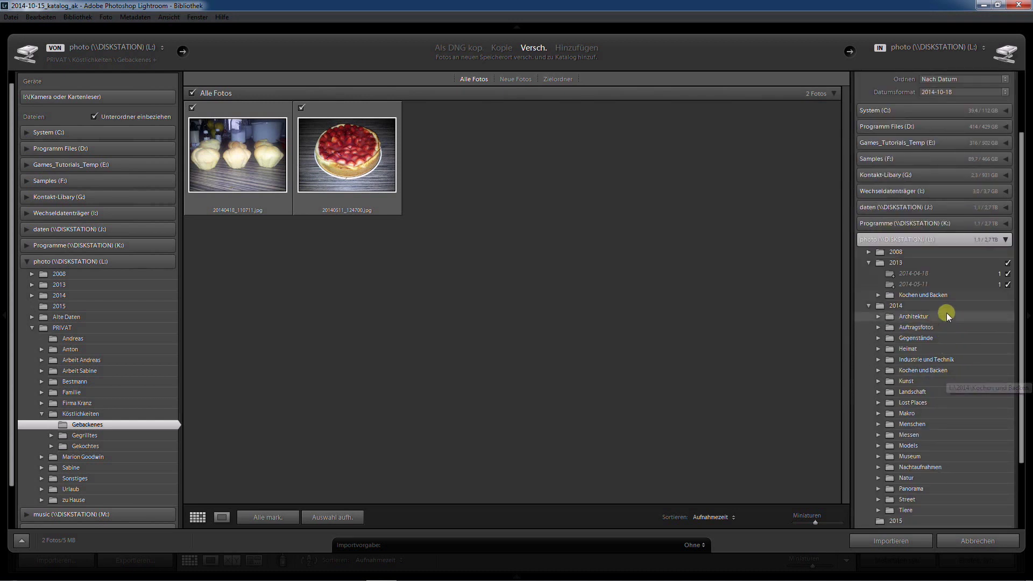
# Step: Choose 2014 › Kochen und Backen › Gebackenes as destination and uncheck In Unterordner
pyautogui.click(877, 370)
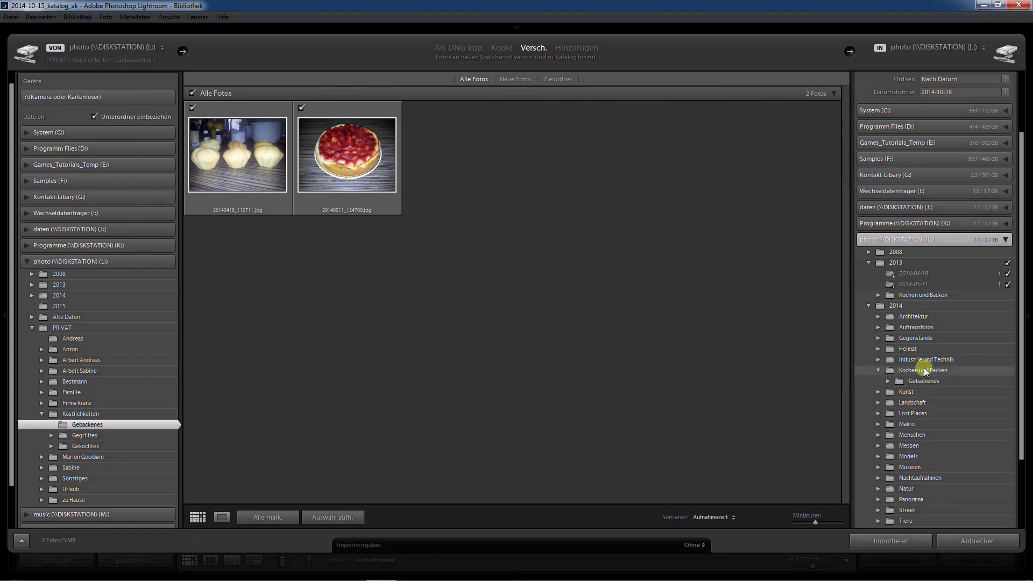
pyautogui.click(888, 381)
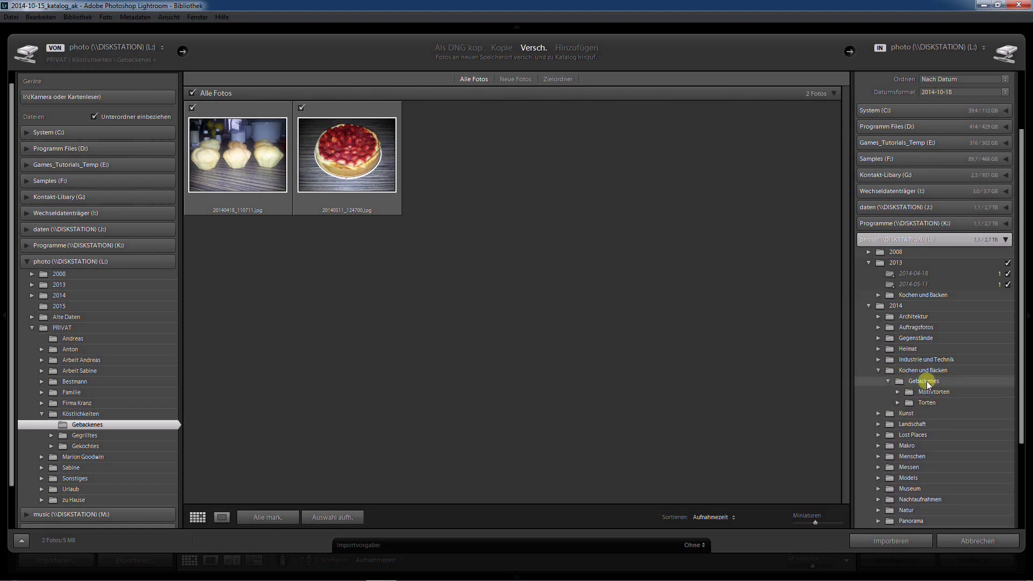
pyautogui.click(926, 382)
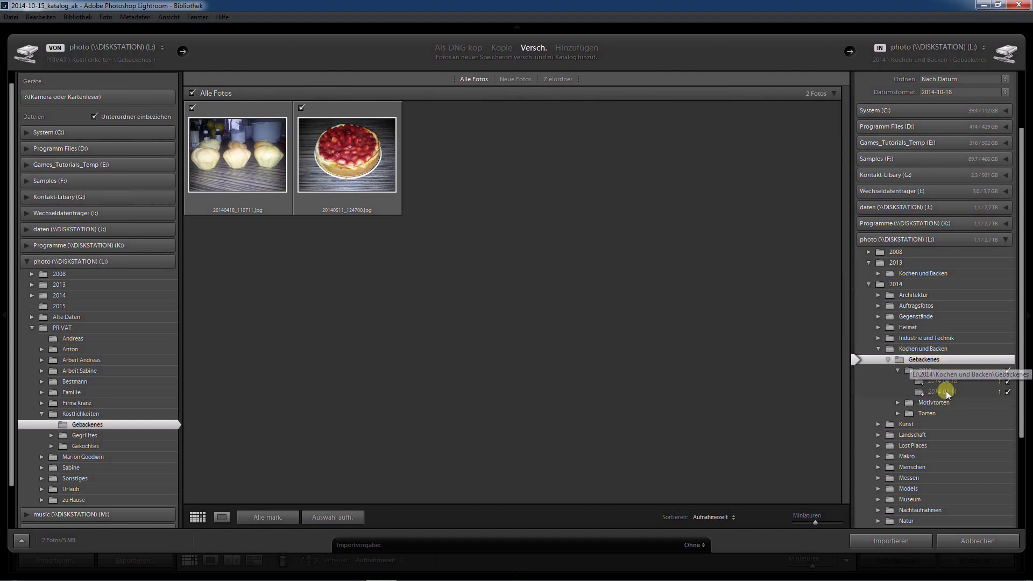
pyautogui.scroll(2, 937, 279)
pyautogui.scroll(1, 938, 279)
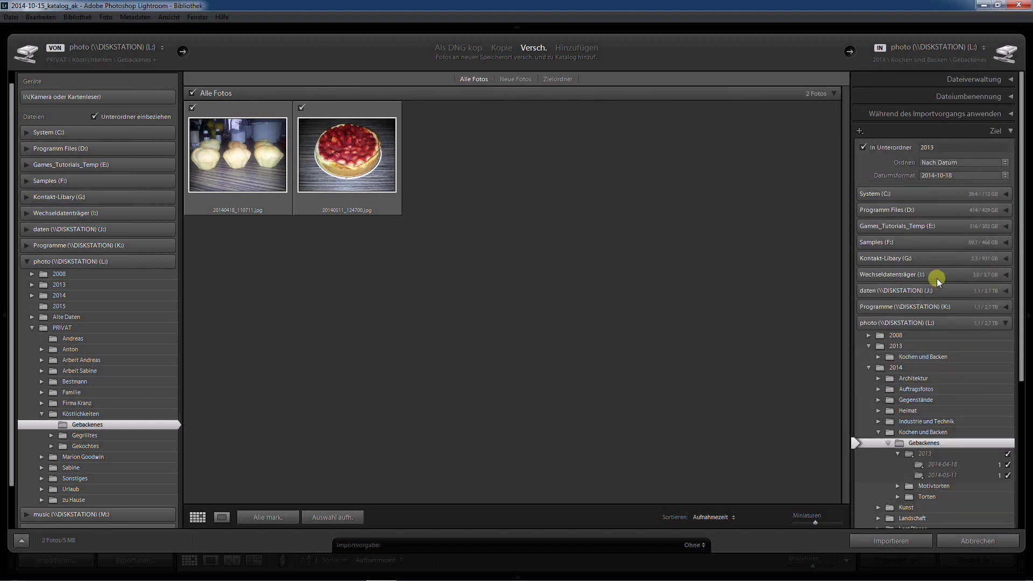
pyautogui.click(863, 147)
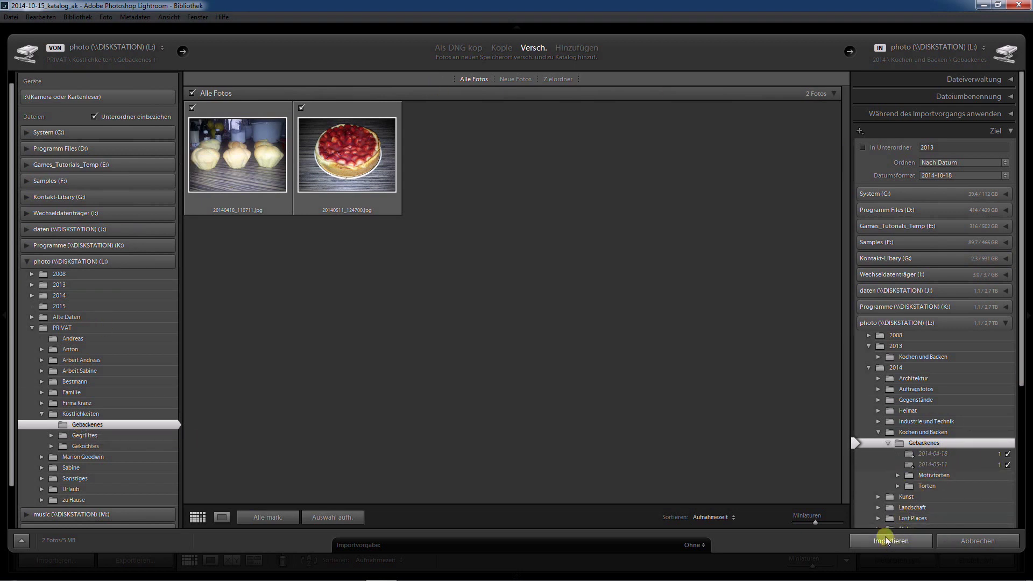
# Step: Collapse Ziel and briefly review the Dateiverwaltung options
pyautogui.click(1012, 132)
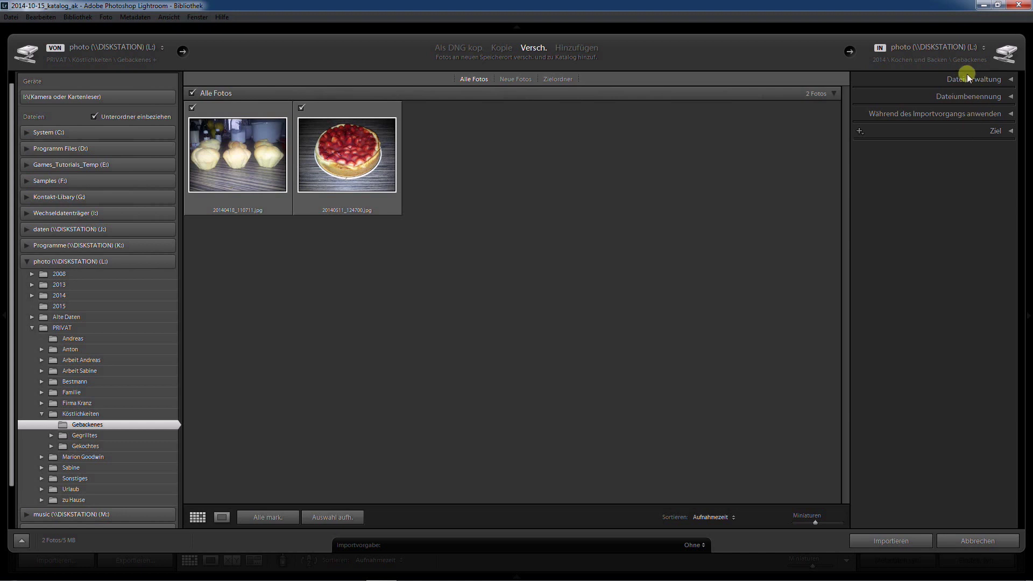
pyautogui.click(1011, 79)
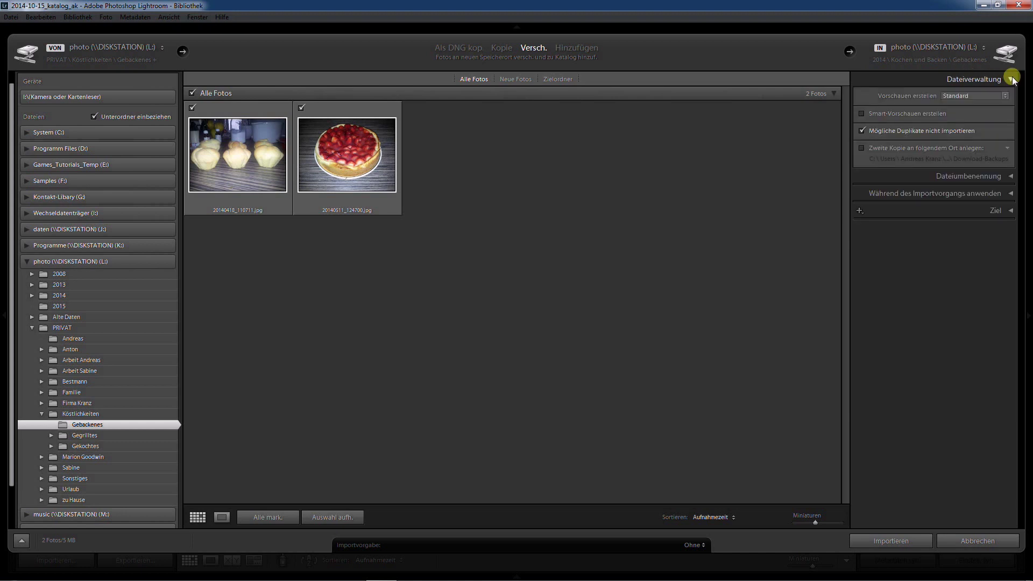
pyautogui.click(1011, 79)
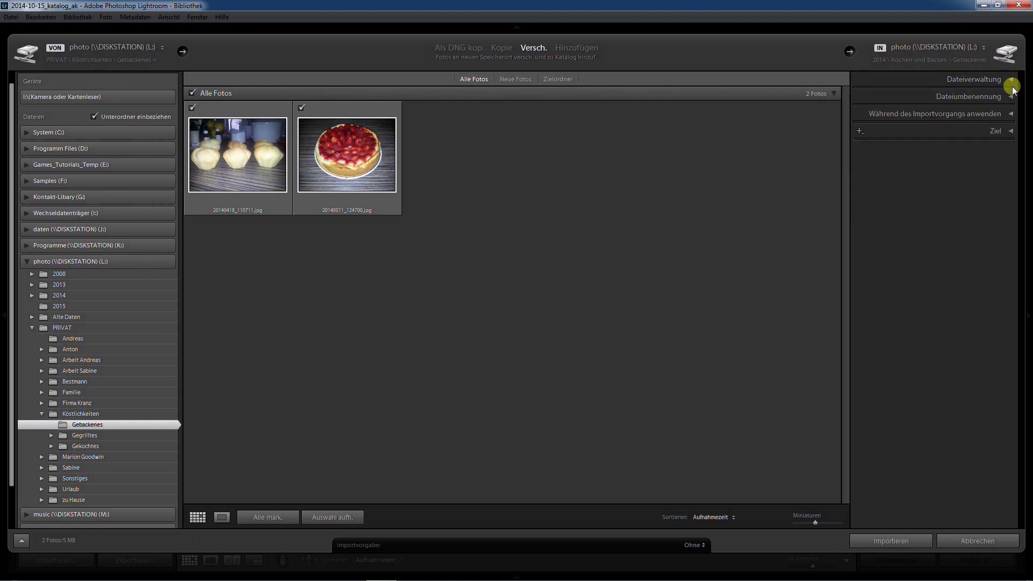
# Step: Keep the Datum - Dateiname renaming template in Dateiumbenennung, then collapse it
pyautogui.click(1012, 97)
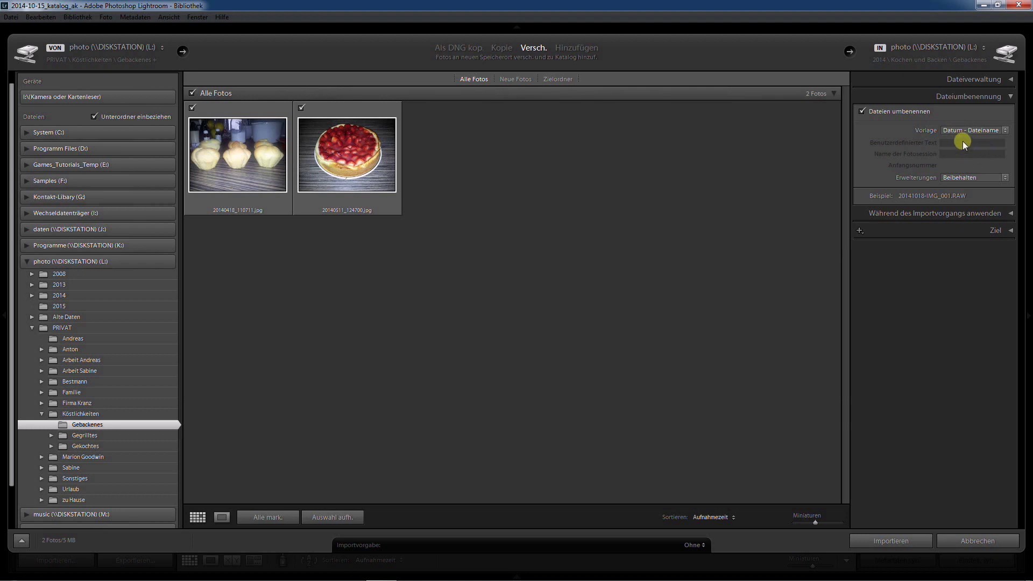
pyautogui.click(1005, 130)
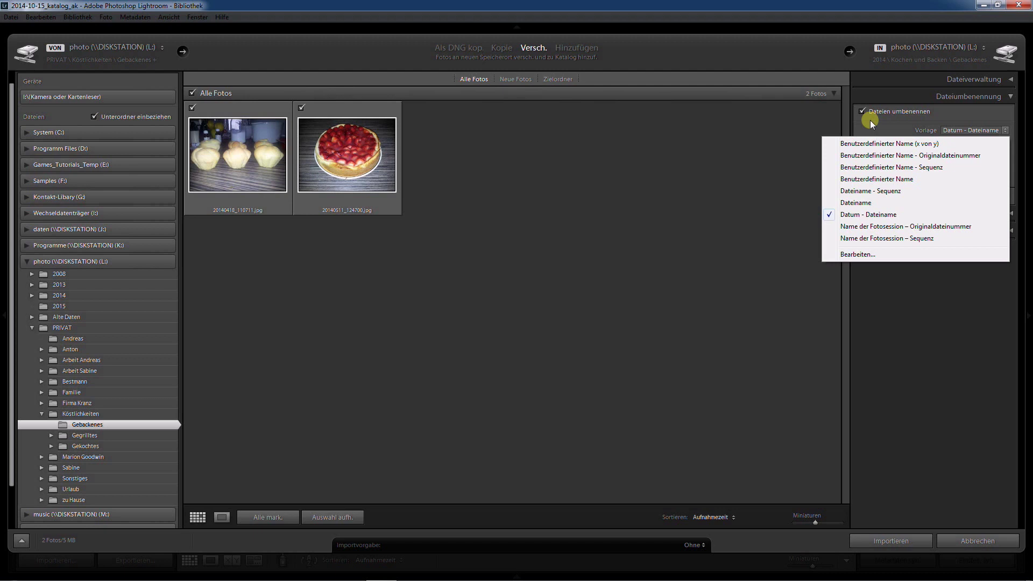
pyautogui.click(777, 209)
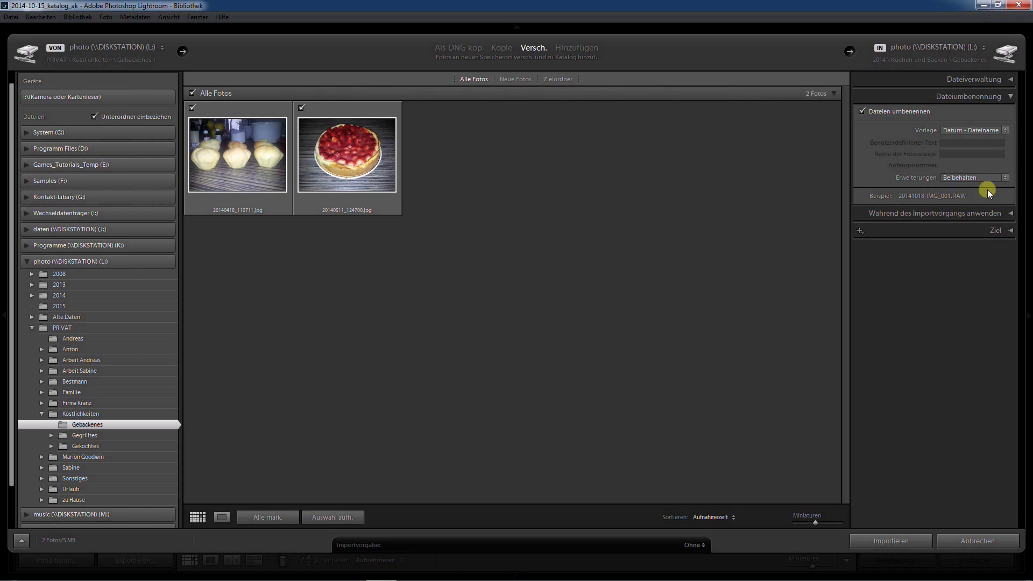
pyautogui.click(1009, 95)
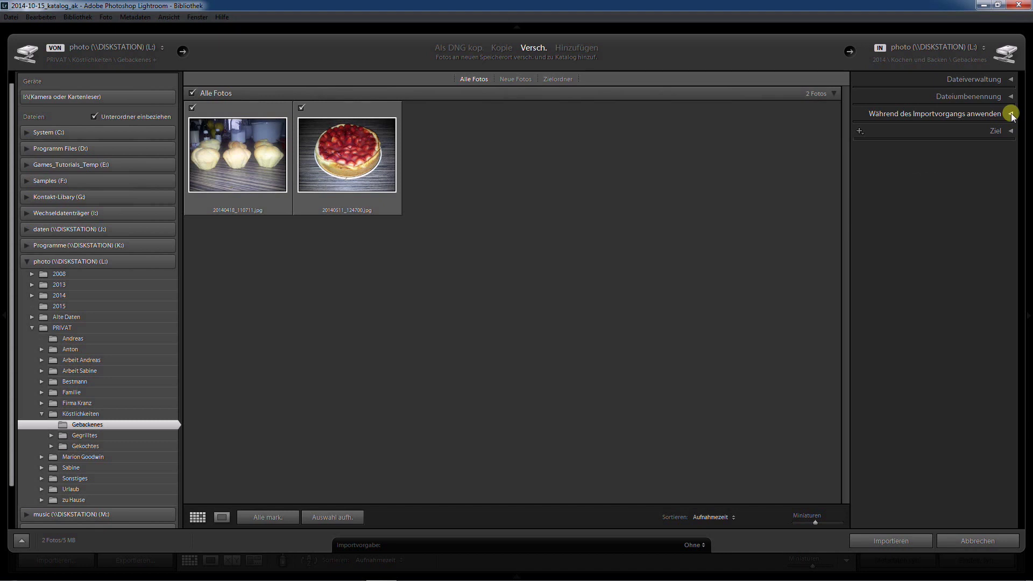
# Step: Set the import develop settings to Farbvorgaben Lightroom > Crossentwicklung 1
pyautogui.click(1011, 114)
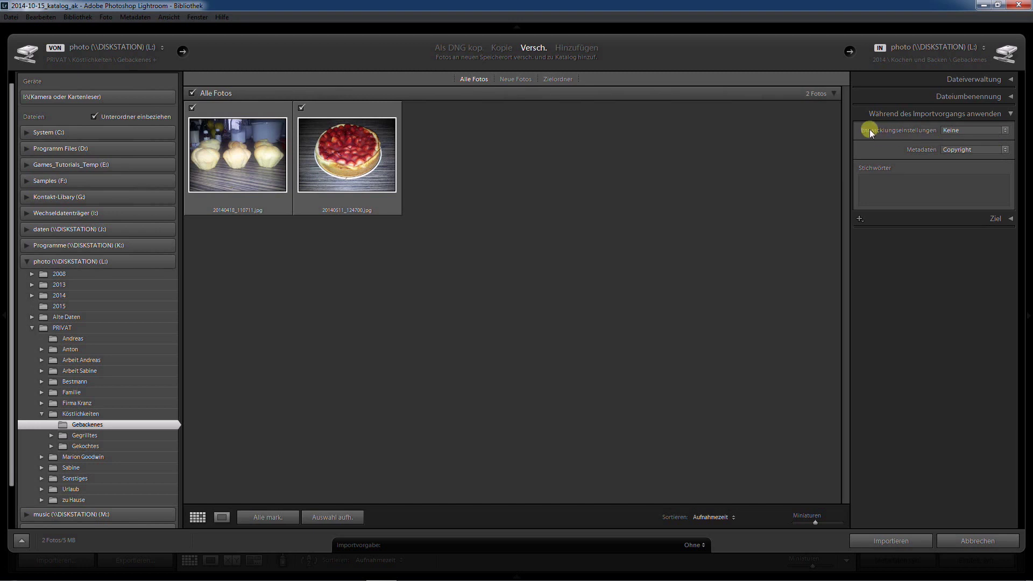
pyautogui.click(1008, 134)
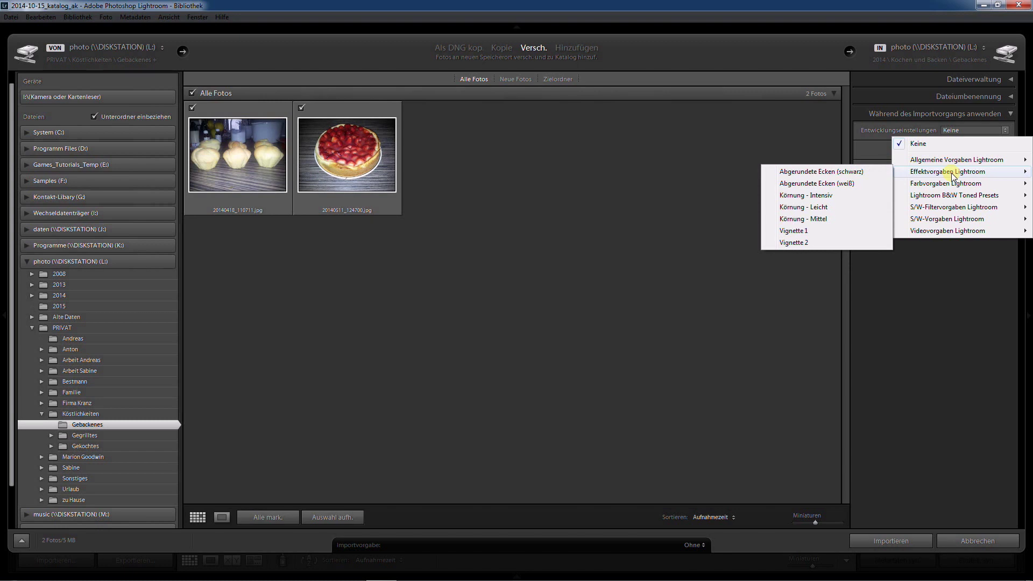
pyautogui.moveTo(946, 183)
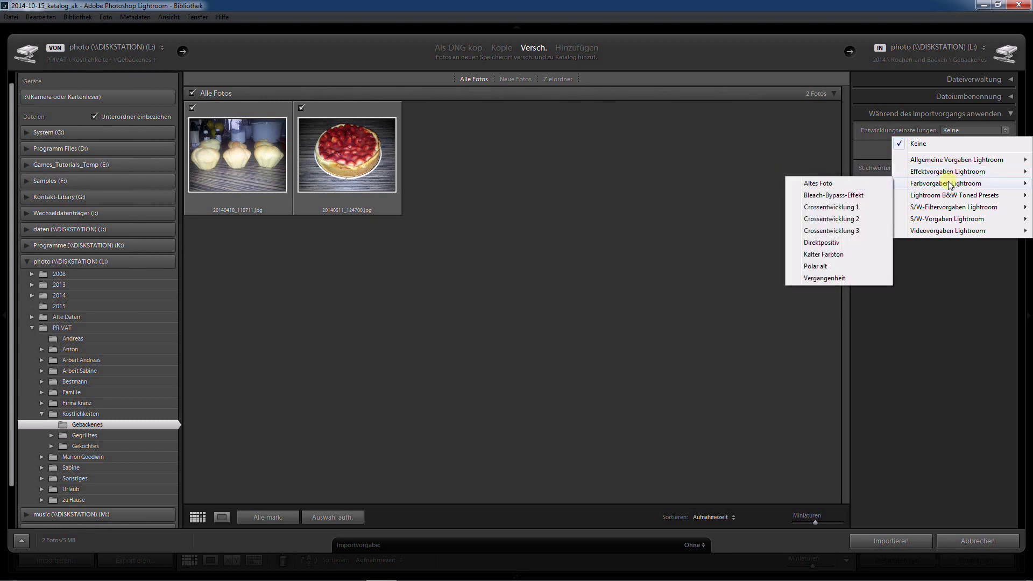
pyautogui.click(827, 210)
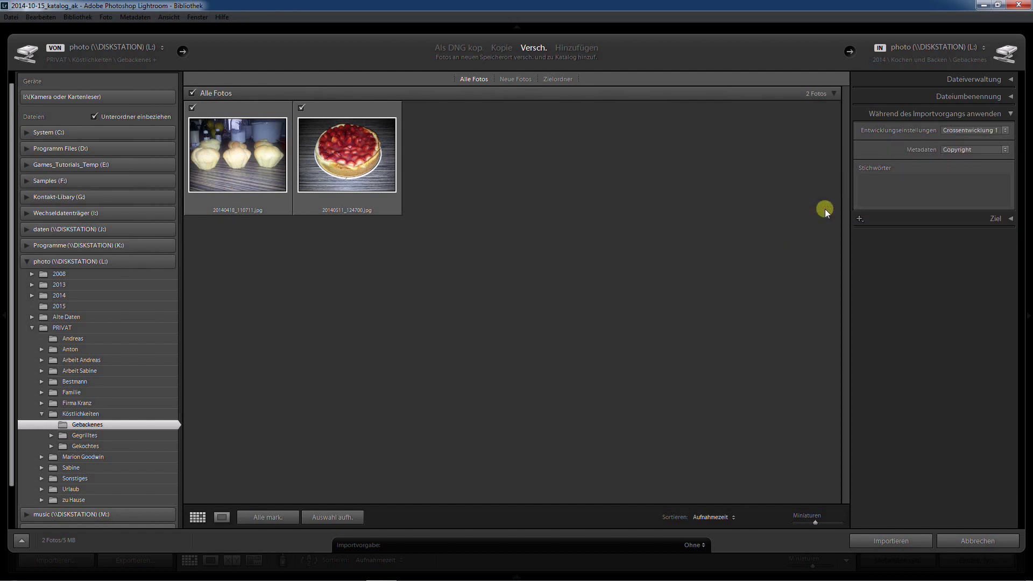
pyautogui.click(1005, 129)
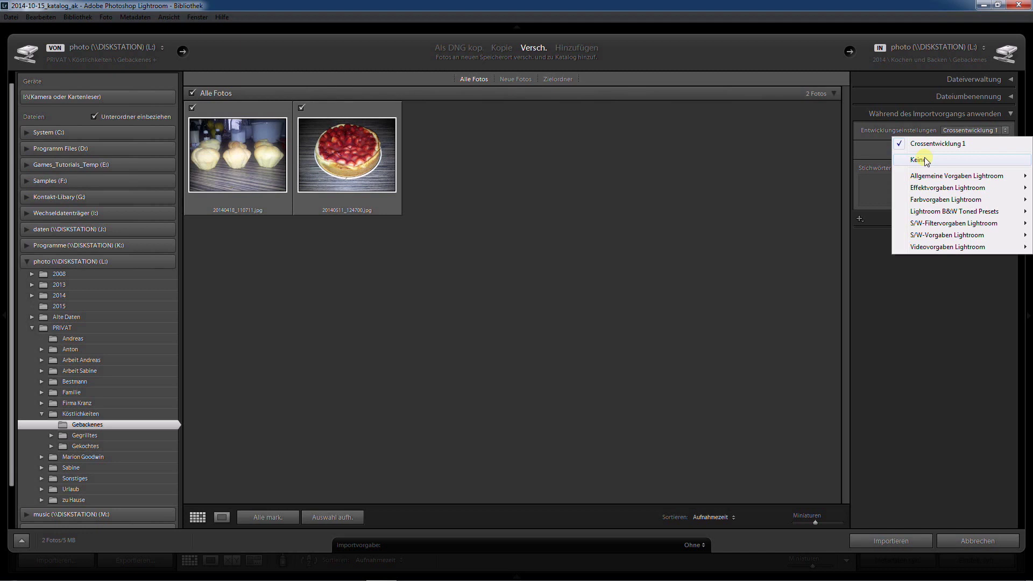
# Step: Change the import develop settings from Crossentwicklung 1 to Keine
pyautogui.click(734, 204)
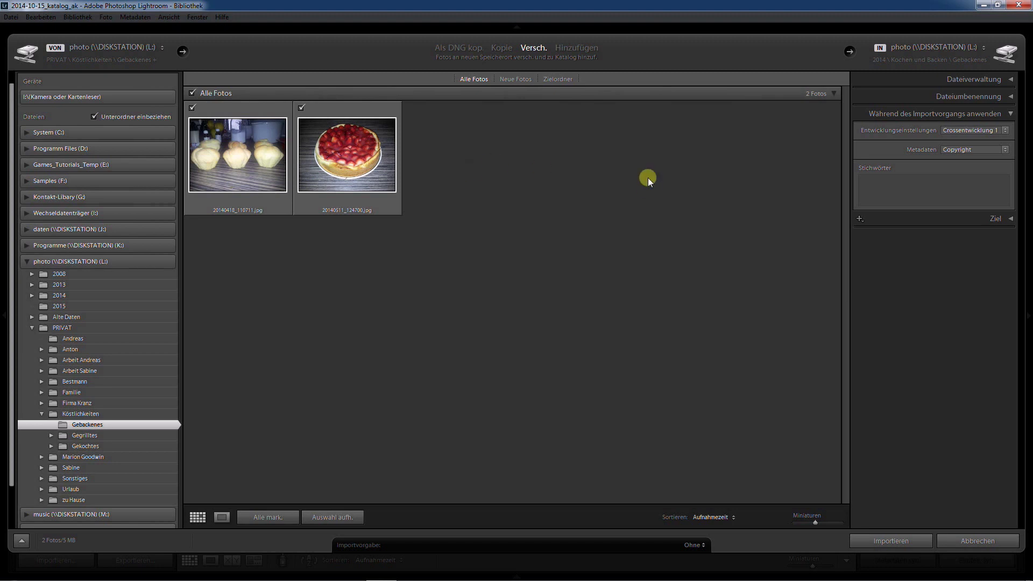
pyautogui.click(974, 130)
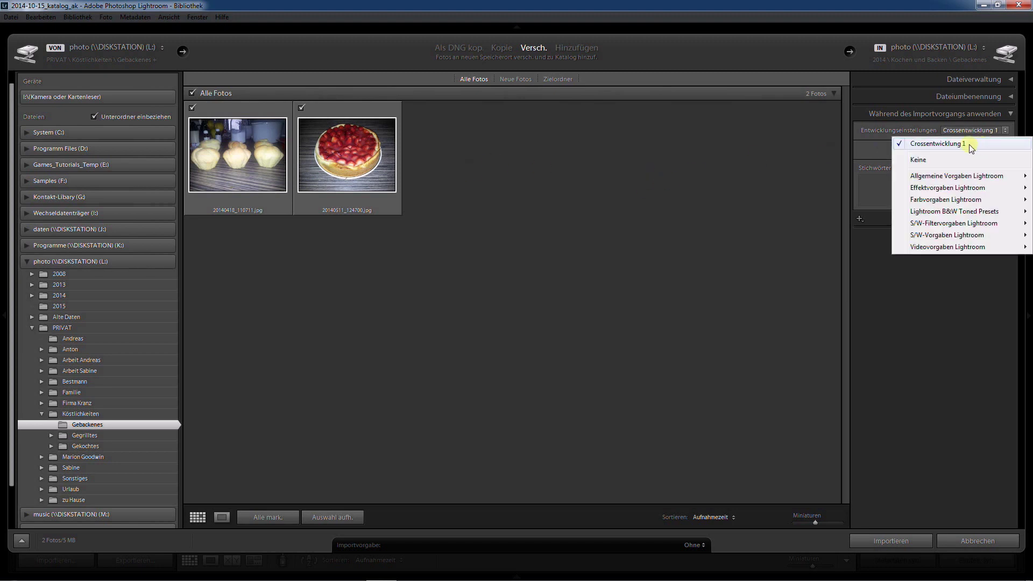
pyautogui.click(919, 160)
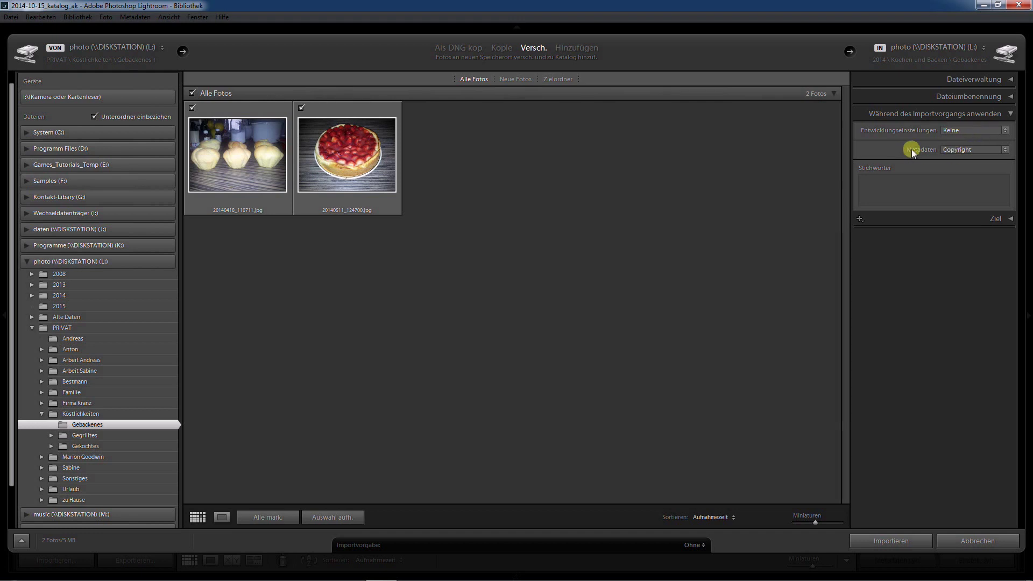
# Step: Choose Neu... in the import Metadaten presets to start a new metadata preset
pyautogui.click(977, 152)
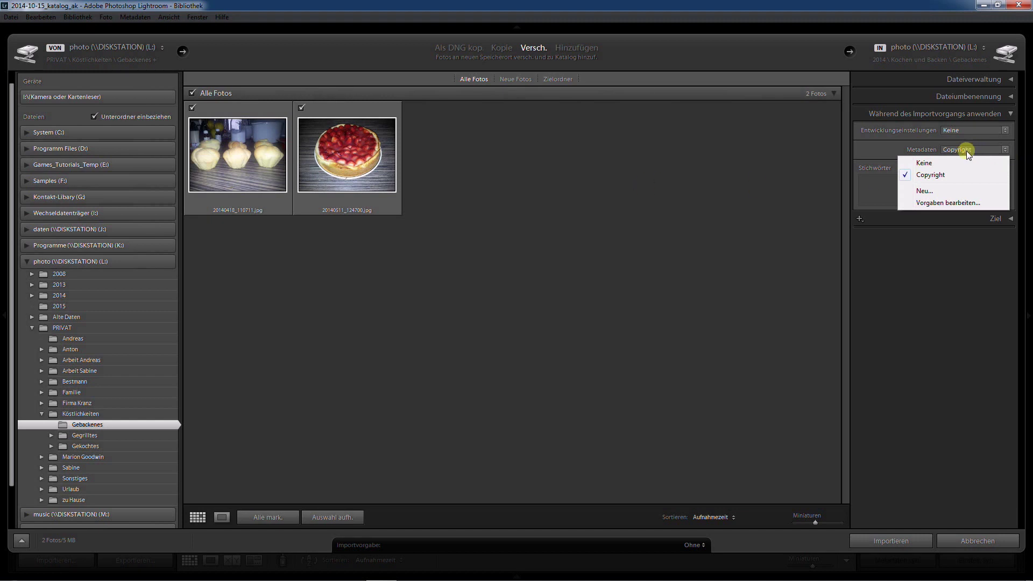
pyautogui.click(928, 192)
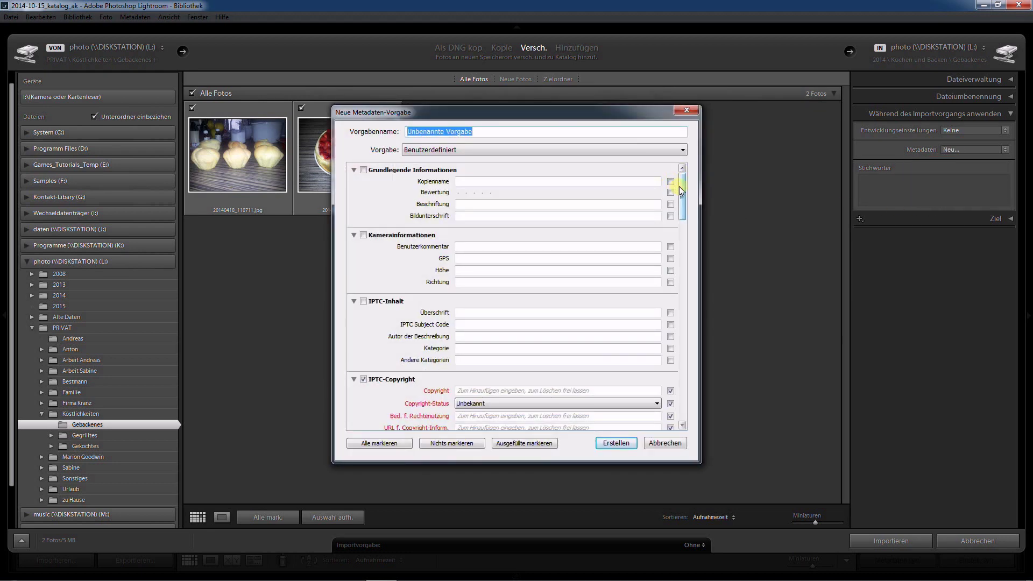
# Step: Base the new metadata preset on Copyright and check its copyright notice and URL fields
pyautogui.moveTo(682, 186); pyautogui.dragTo(684, 370)
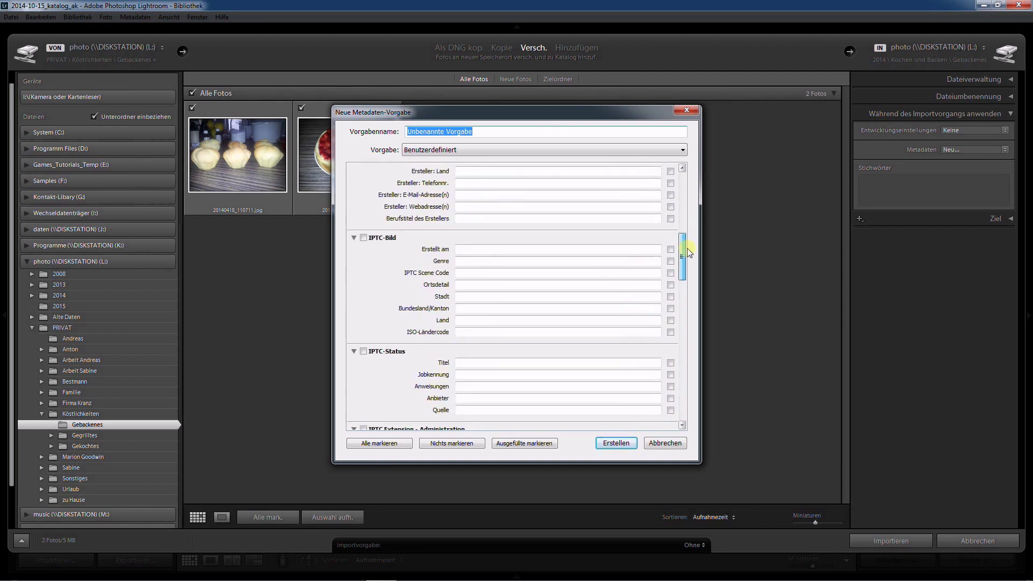
pyautogui.moveTo(682, 370); pyautogui.dragTo(684, 193)
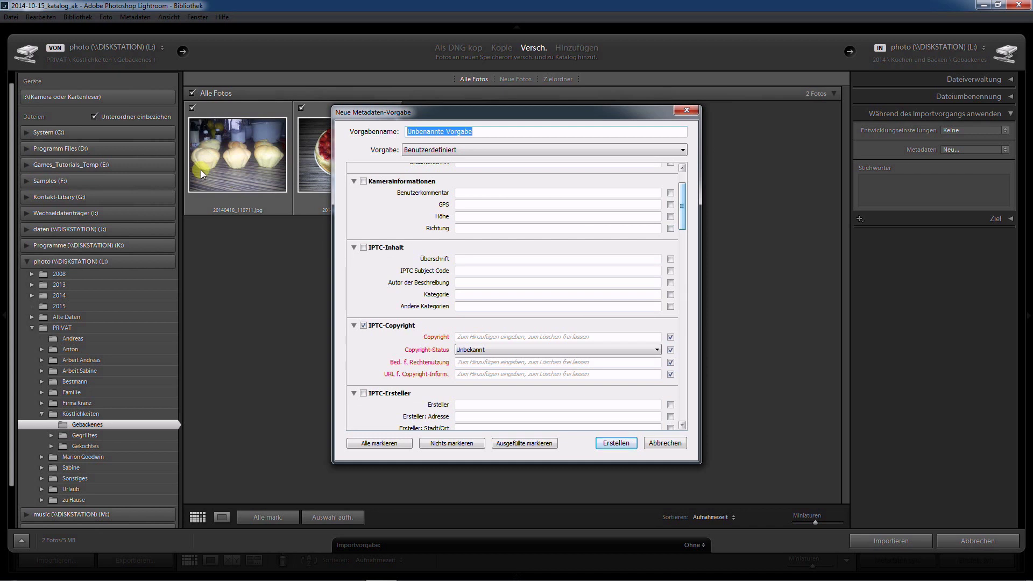
pyautogui.click(488, 151)
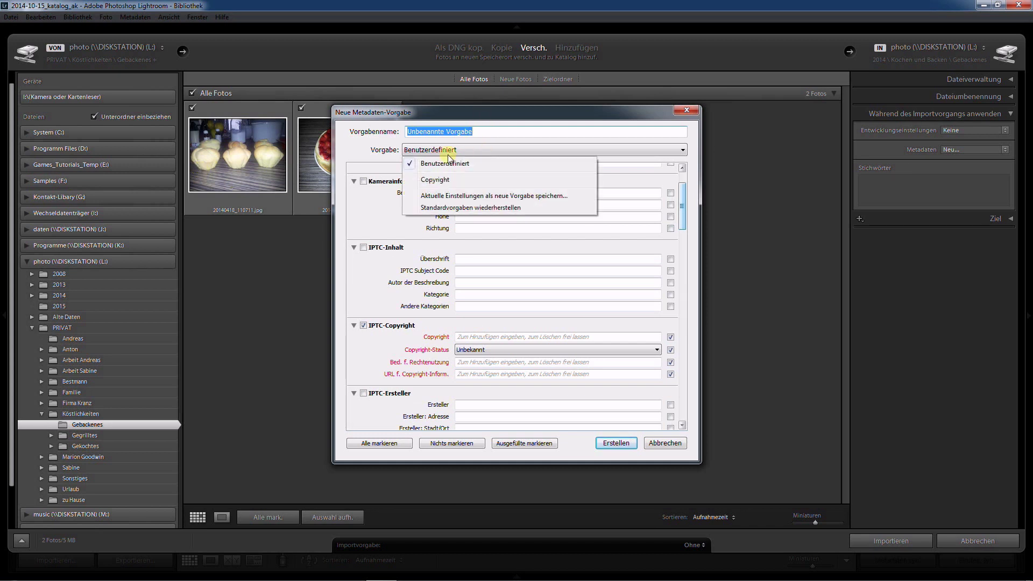
pyautogui.click(434, 181)
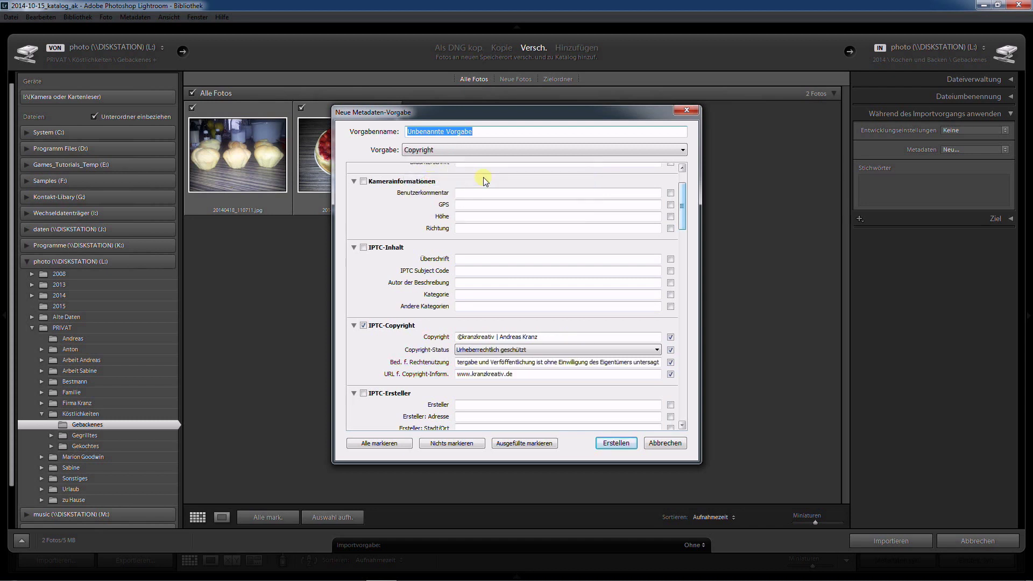
pyautogui.moveTo(684, 196); pyautogui.dragTo(683, 210)
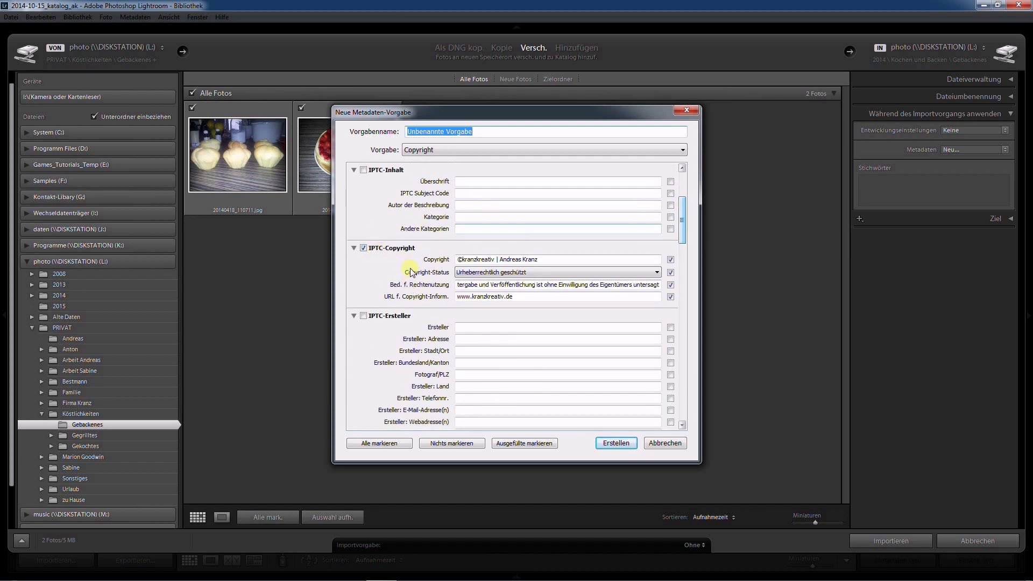
pyautogui.click(469, 259)
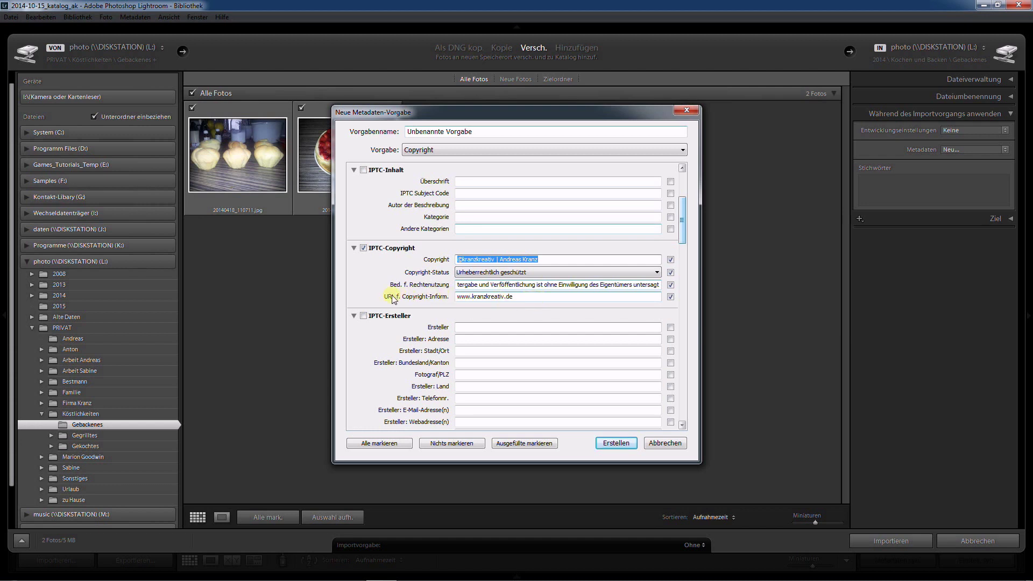
pyautogui.click(529, 297)
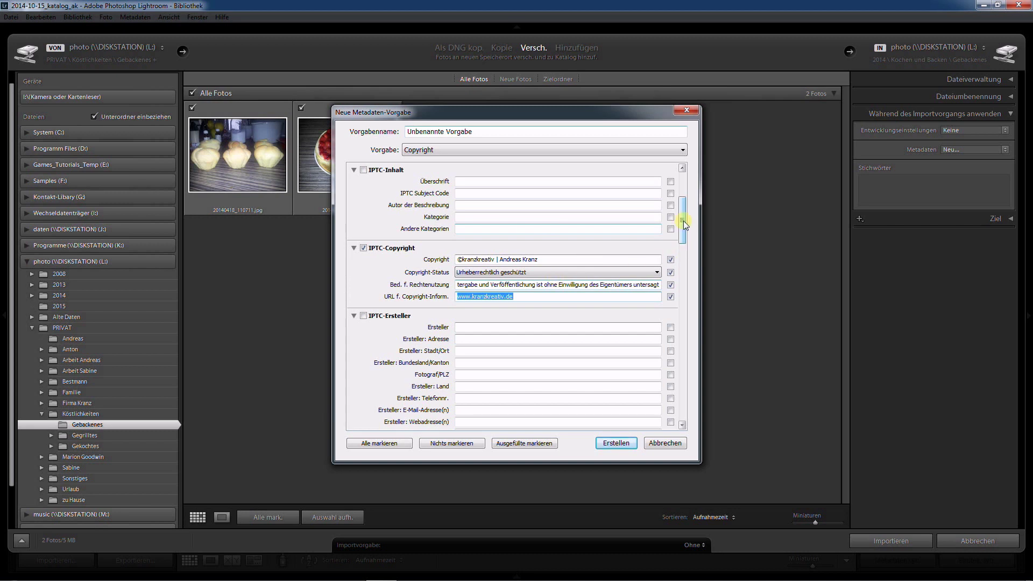
pyautogui.moveTo(684, 220); pyautogui.dragTo(689, 192)
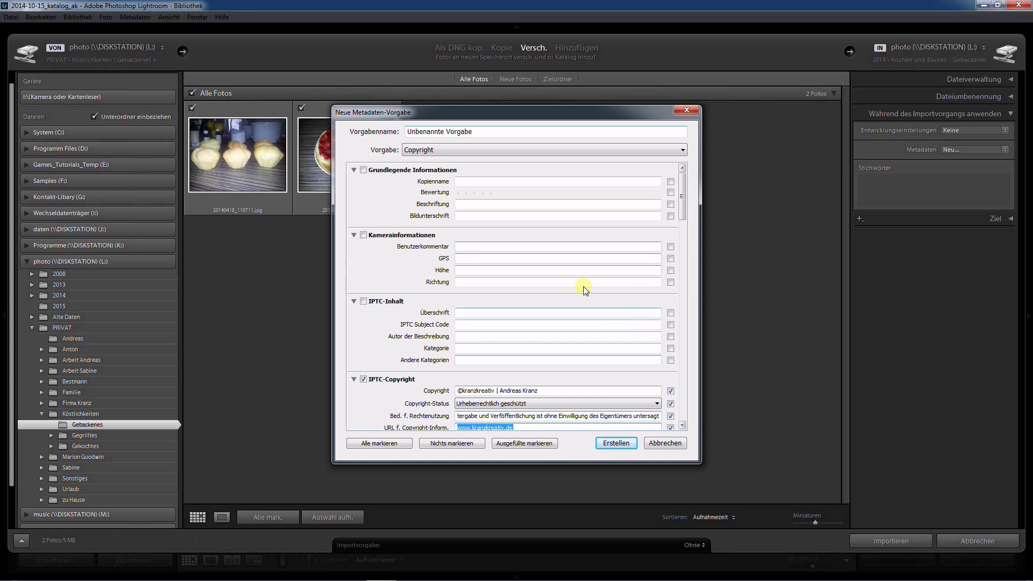
pyautogui.click(496, 313)
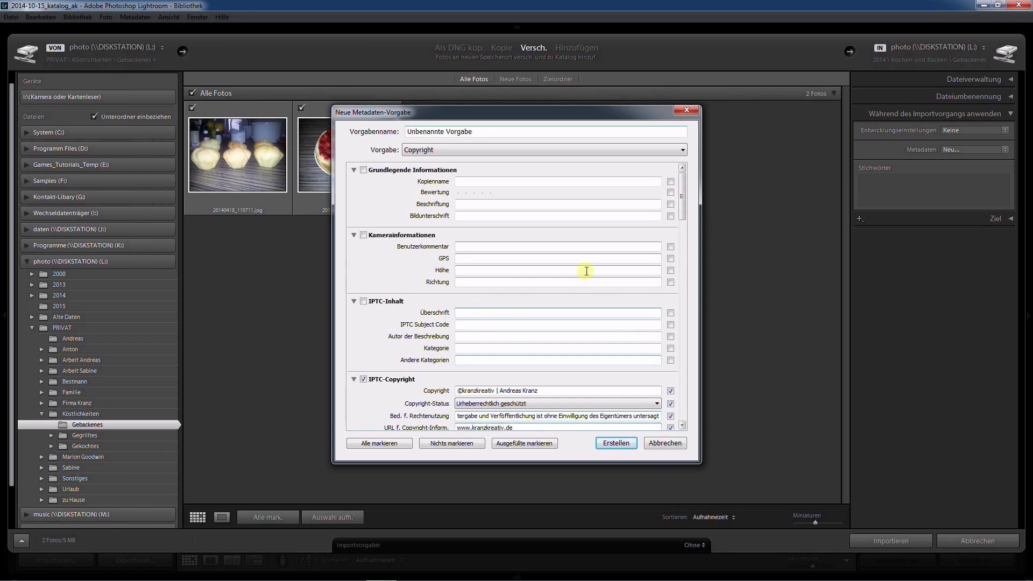
# Step: Give the preset headline Gebackenes, name it Gebackenes, and create it
pyautogui.write('Gebackenes')
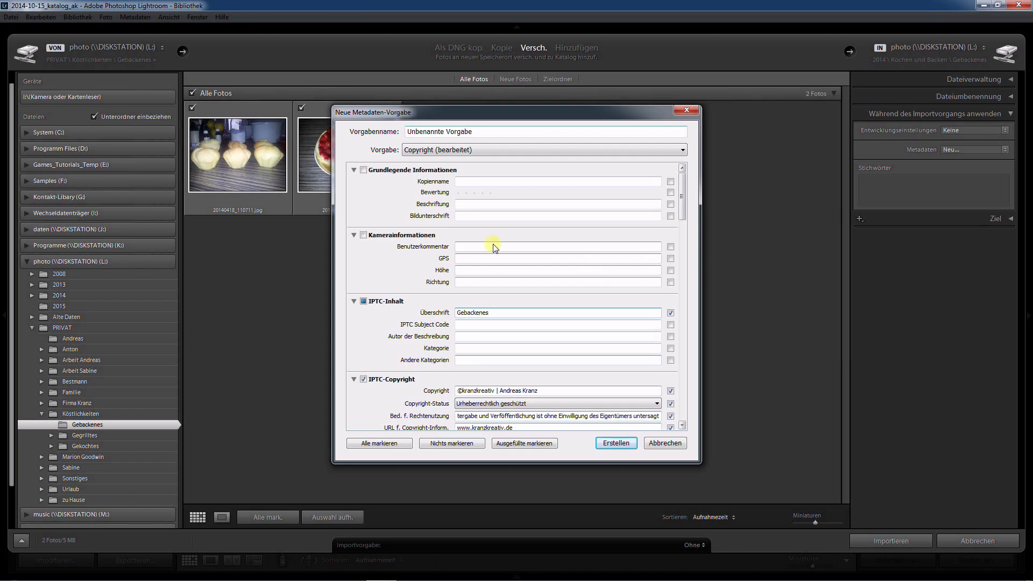
pyautogui.click(465, 151)
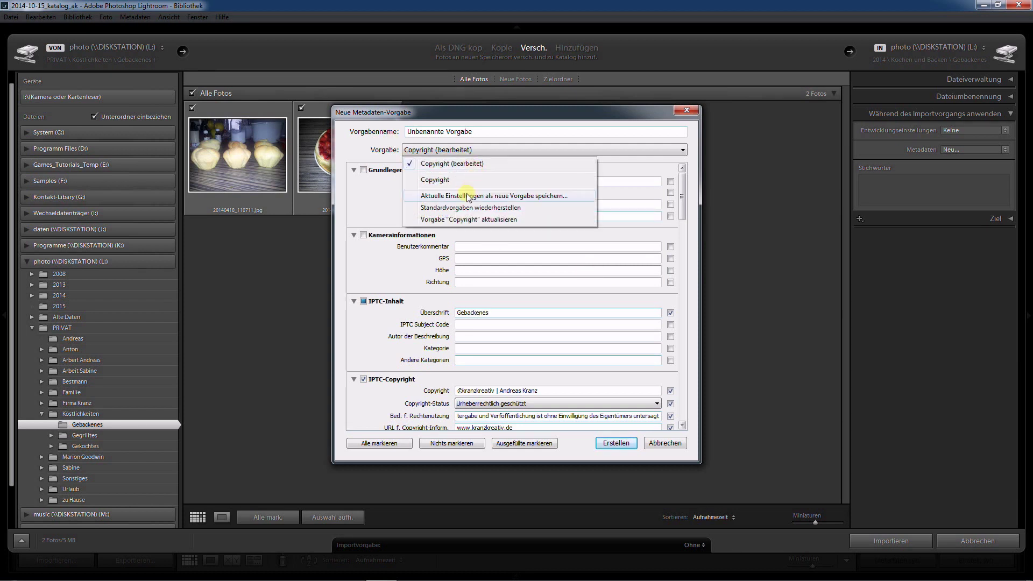
pyautogui.click(496, 129)
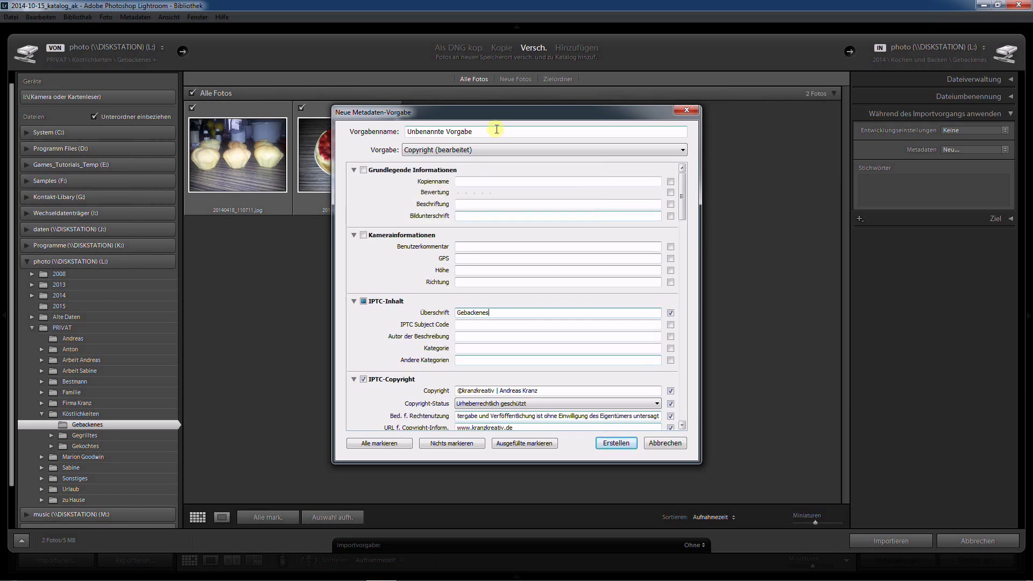
pyautogui.write('Gebackenes')
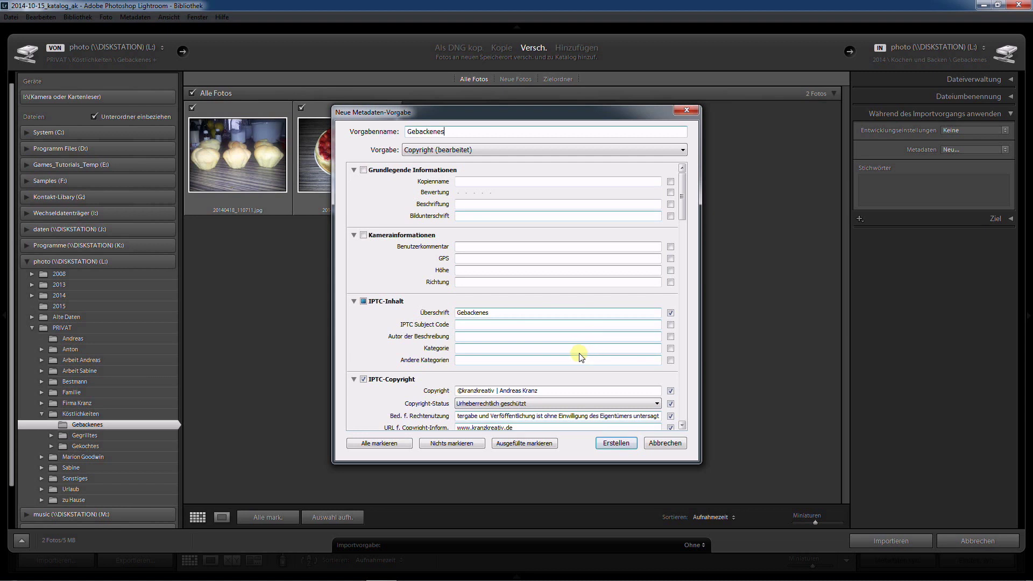
pyautogui.click(616, 443)
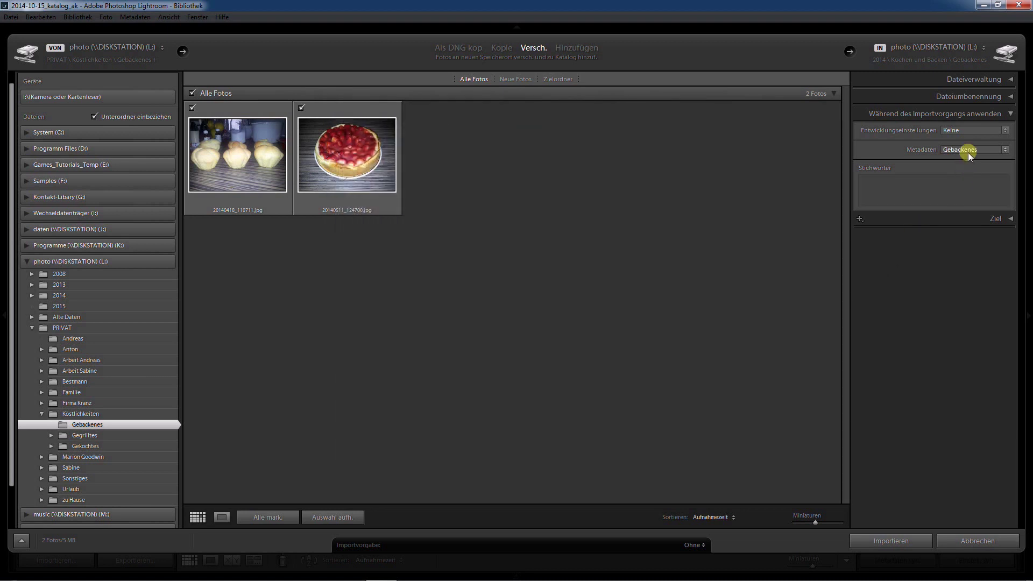
# Step: Confirm Gebackenes as the import metadata, check the destination, and import both photos
pyautogui.click(972, 152)
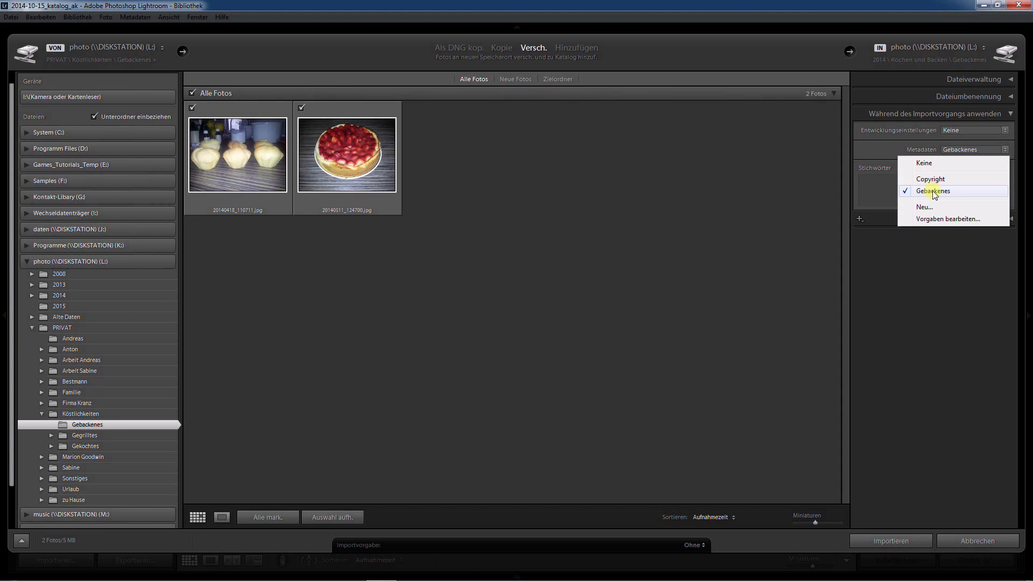
pyautogui.click(933, 192)
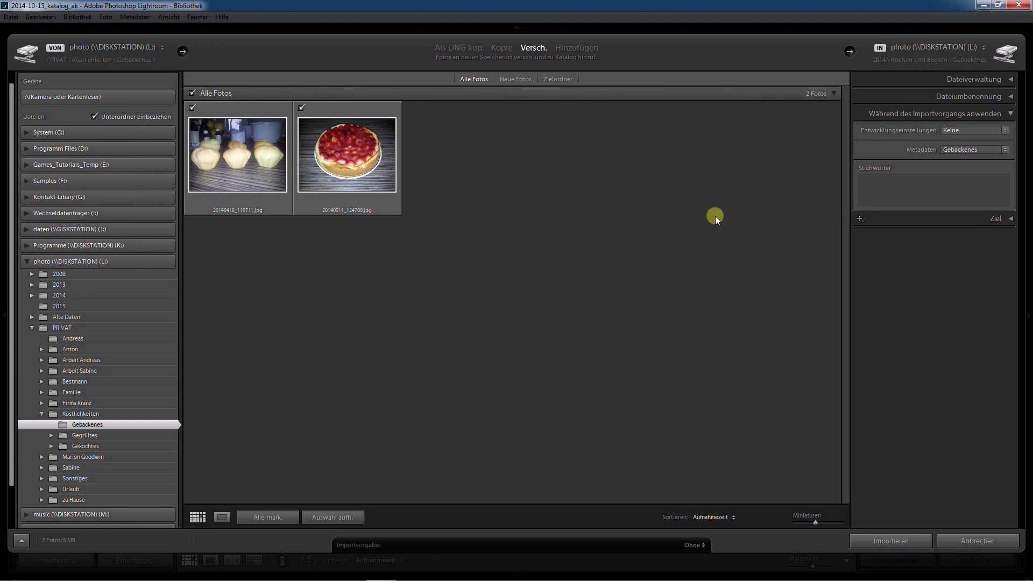
pyautogui.click(1006, 219)
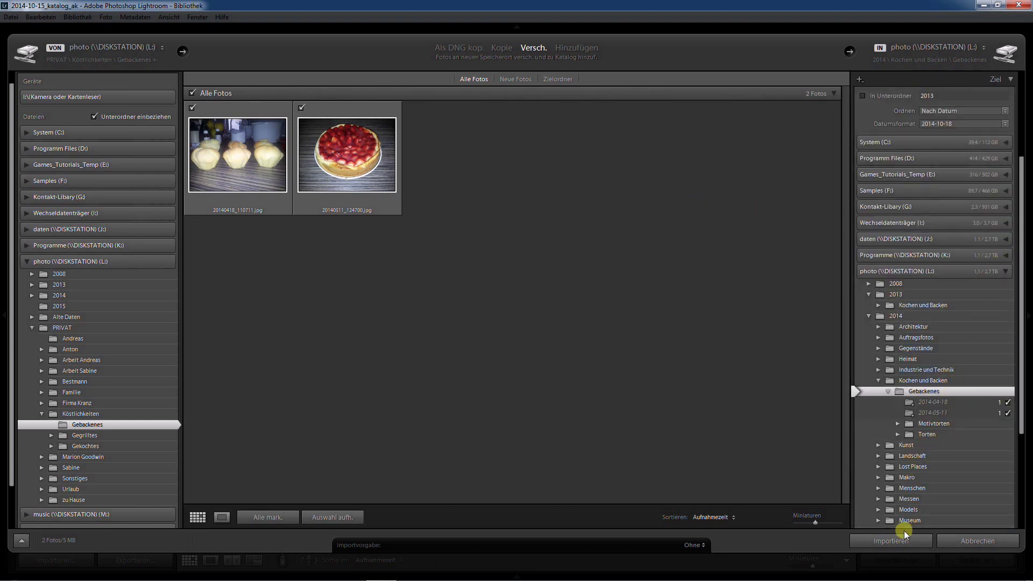
pyautogui.click(892, 540)
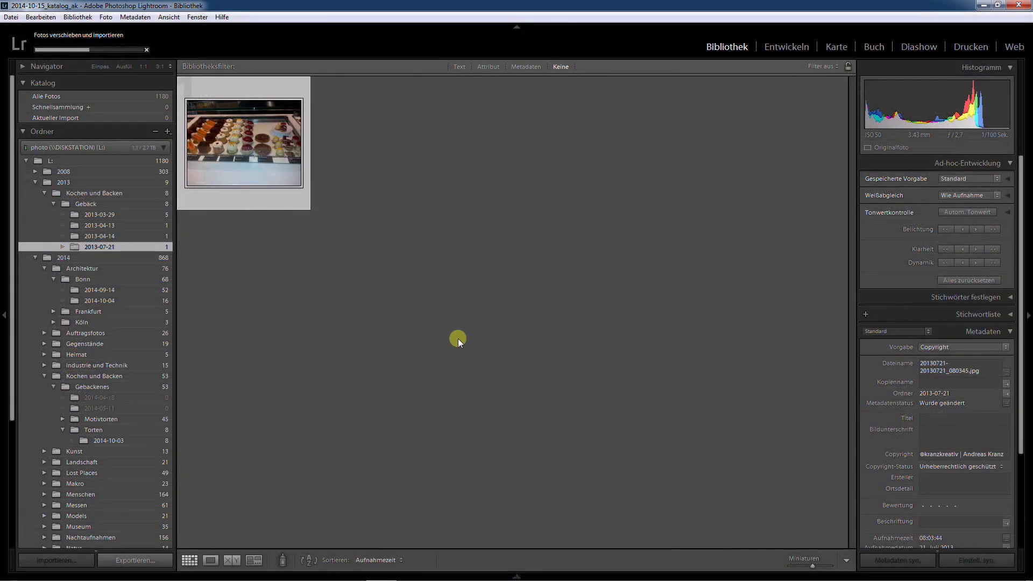
# Step: Browse Kochen und Backen > Gebackenes to view the new 2014-04-18 and 2014-05-11 folders
pyautogui.click(35, 182)
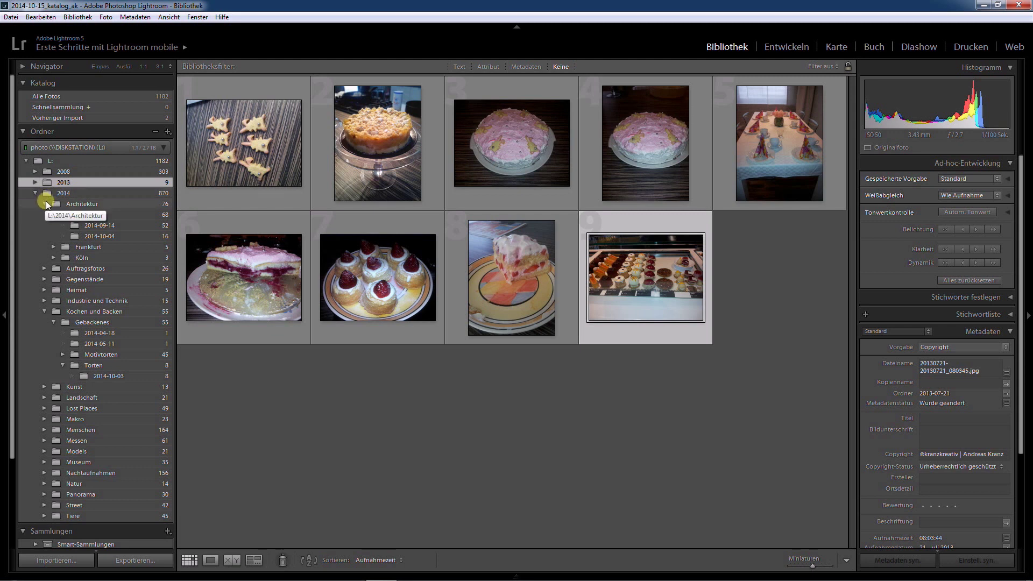
pyautogui.click(44, 204)
pyautogui.click(44, 258)
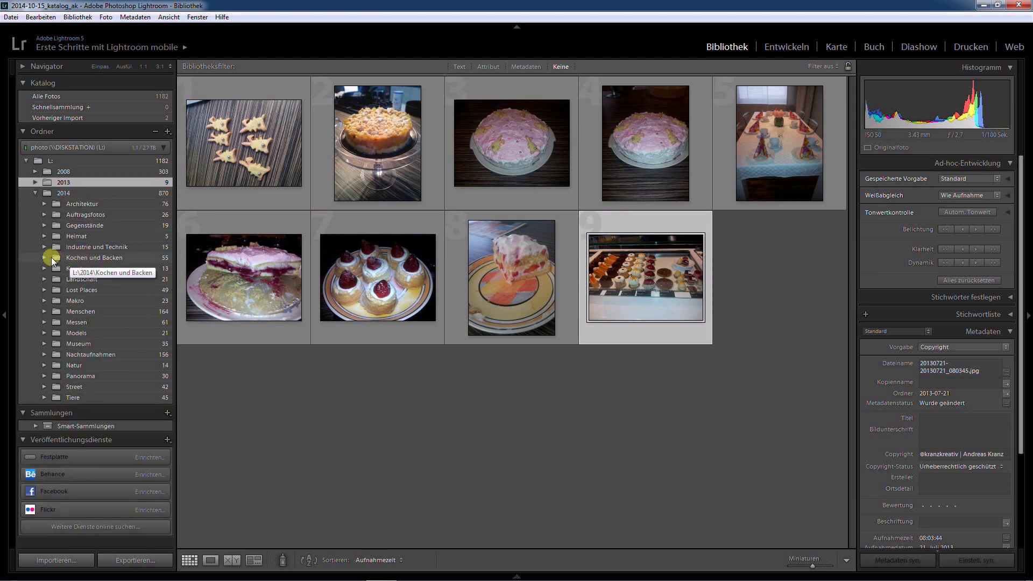
pyautogui.click(76, 256)
pyautogui.click(44, 258)
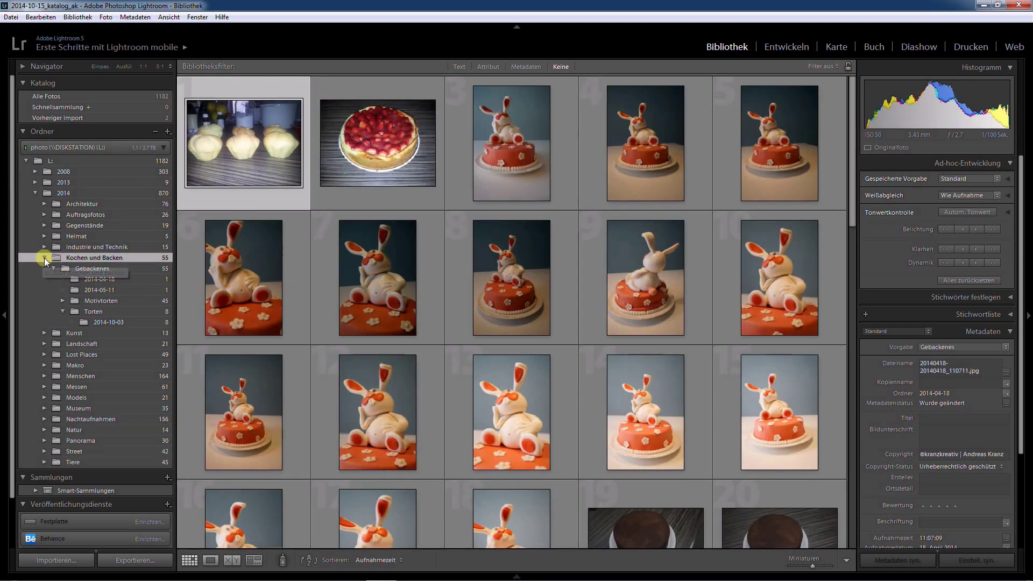
pyautogui.click(92, 269)
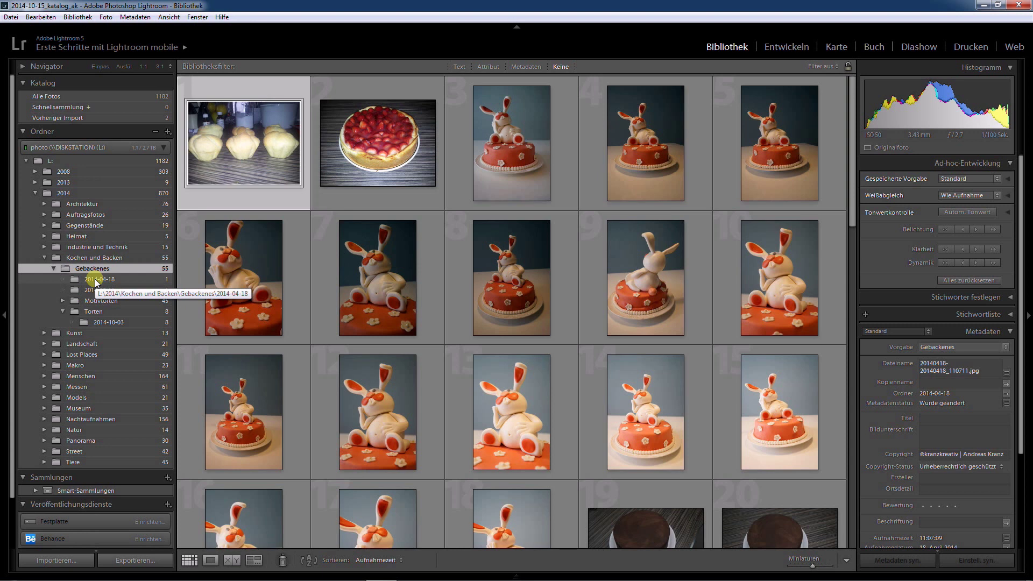
pyautogui.click(114, 283)
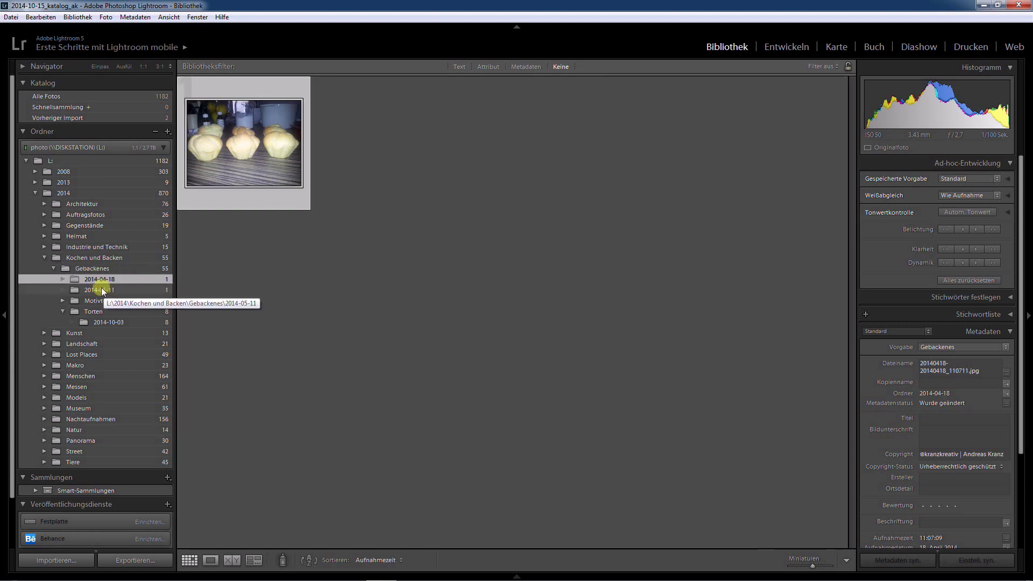
pyautogui.click(102, 291)
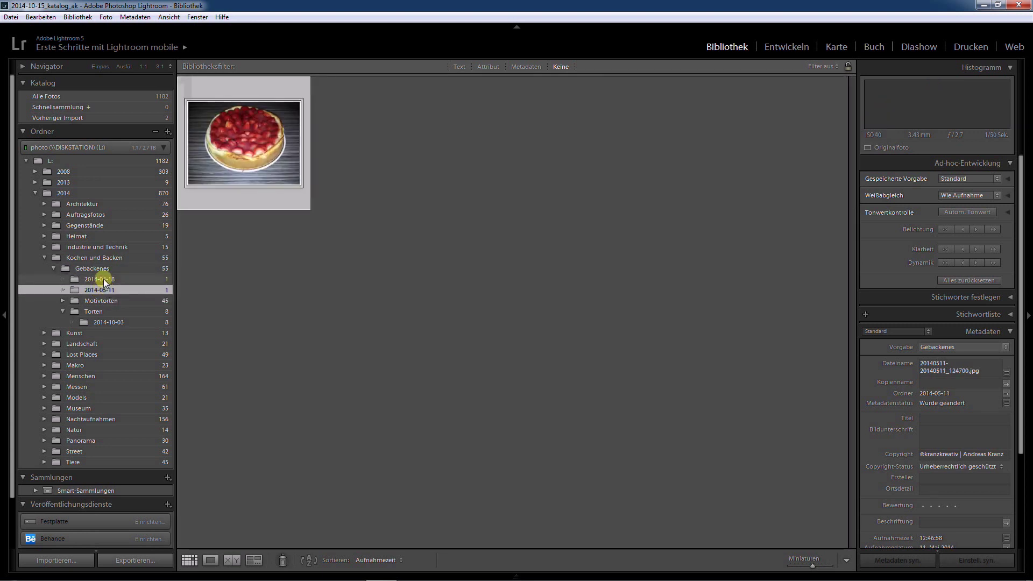
pyautogui.click(103, 279)
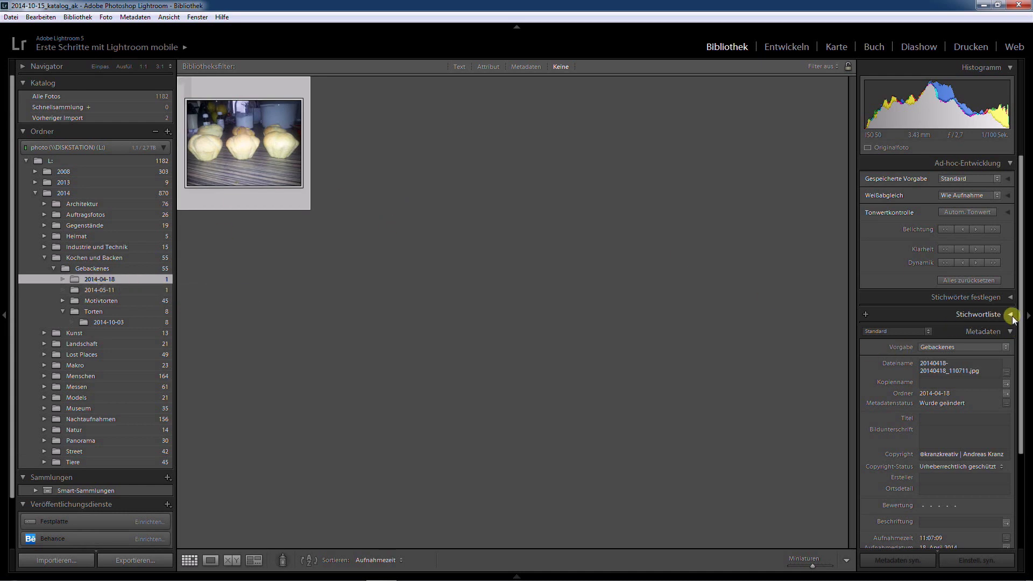
# Step: Collapse Ad-hoc-Entwicklung and review the muffin photo's metadata in the Standard view
pyautogui.click(1015, 165)
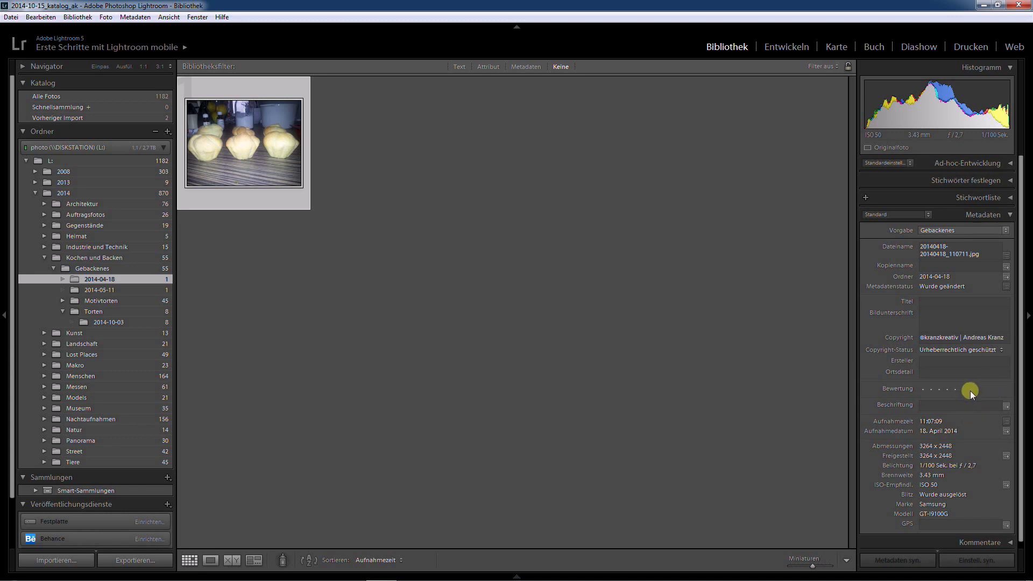
pyautogui.scroll(-1, 1023, 272)
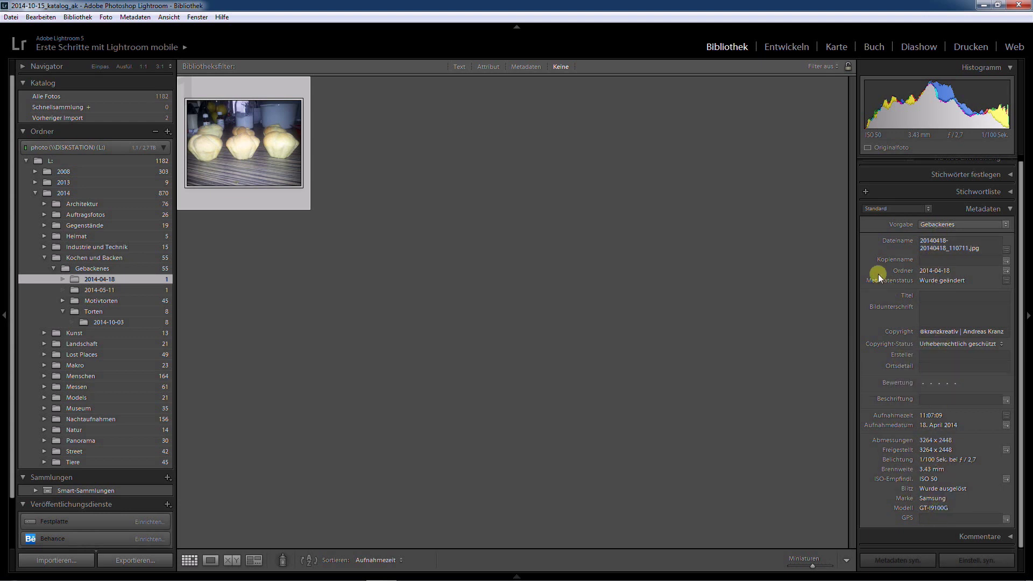
pyautogui.click(927, 207)
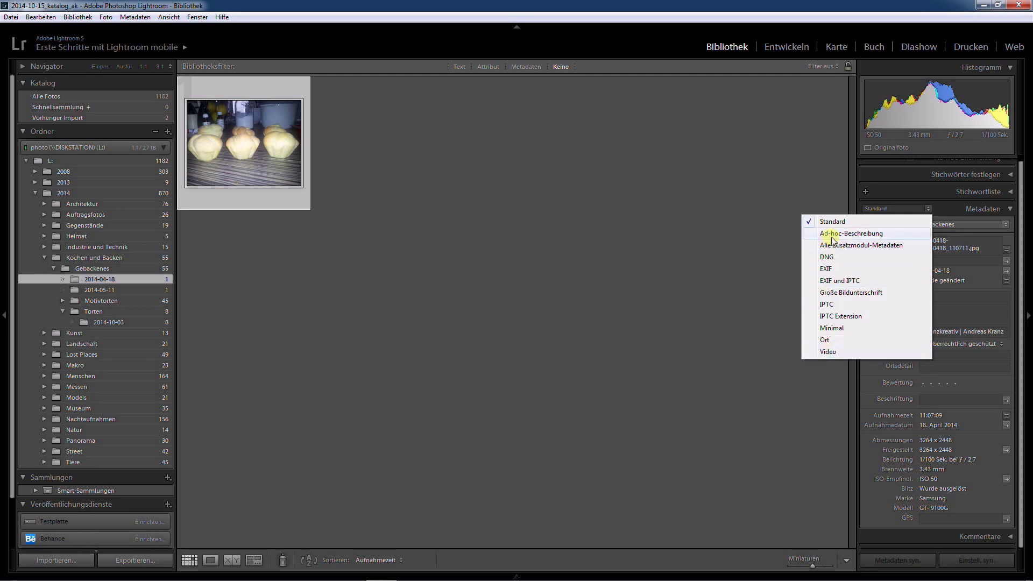
pyautogui.click(791, 256)
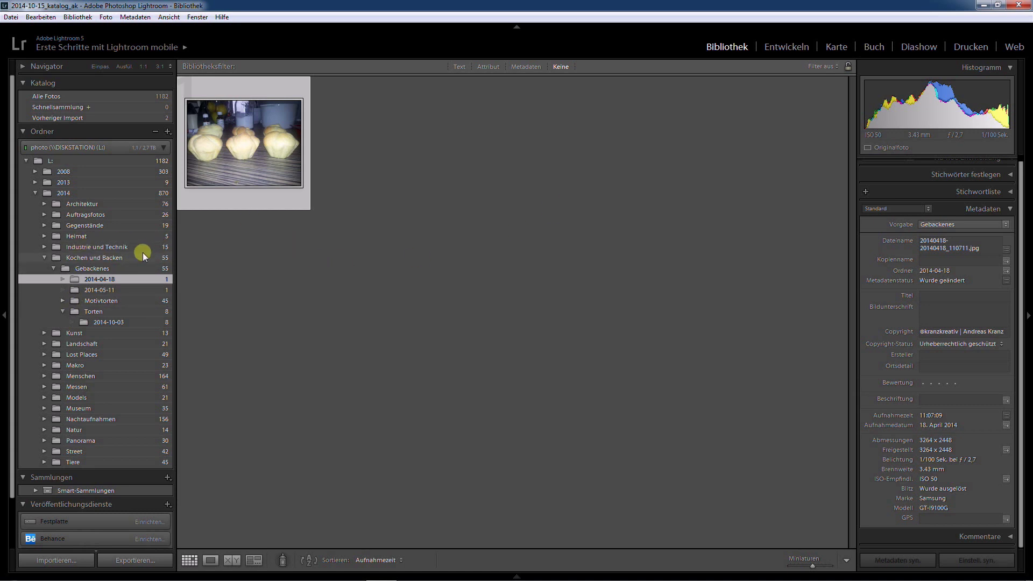
# Step: Move the 2014-05-11 and 2014-04-18 folders into the Torten folder
pyautogui.click(107, 290)
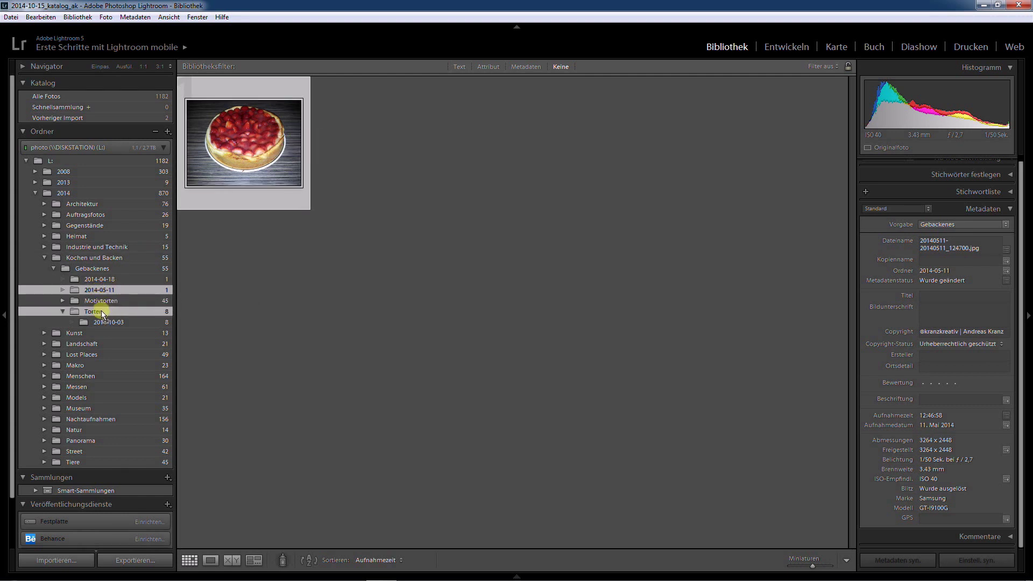
pyautogui.moveTo(99, 289); pyautogui.dragTo(101, 311)
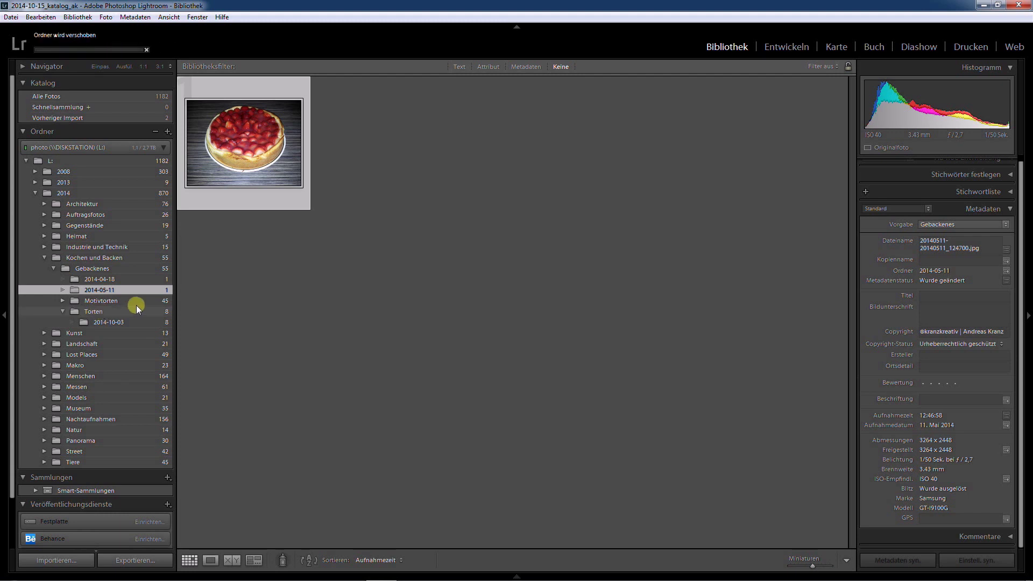
pyautogui.click(105, 280)
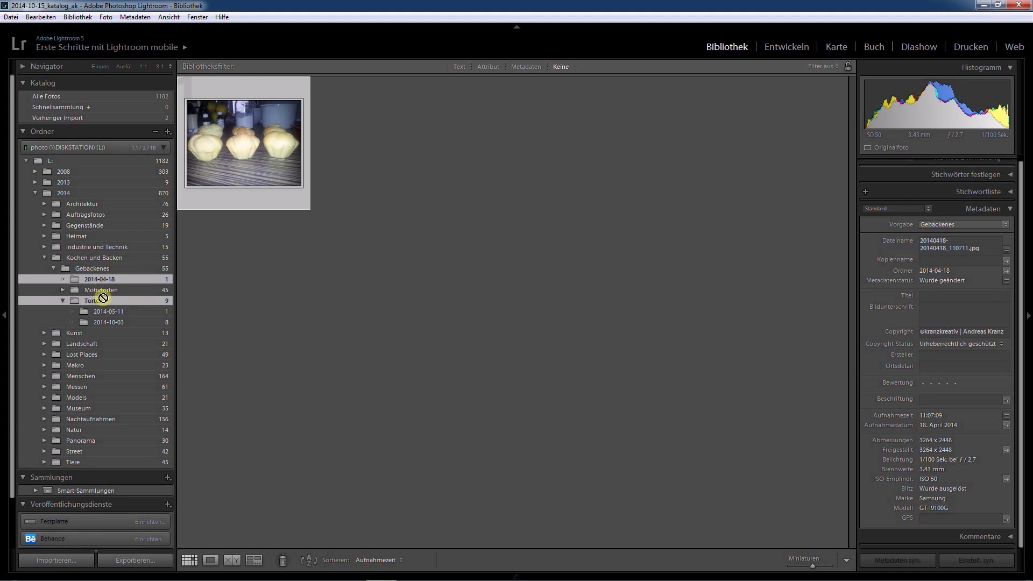
pyautogui.moveTo(99, 279); pyautogui.dragTo(104, 302)
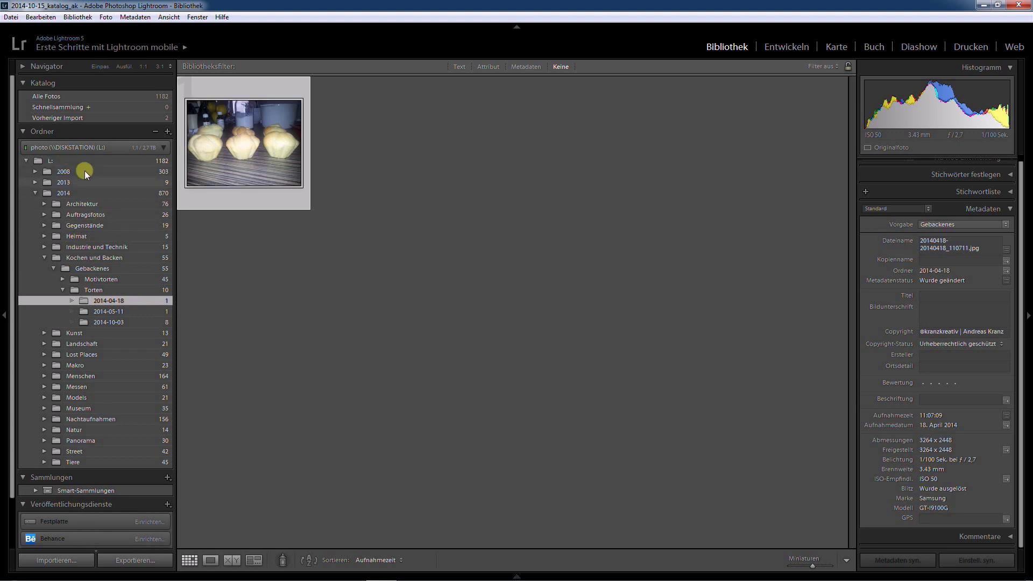
# Step: Browse 2014, Gebackenes, Torten and its date folders, then collapse Kochen und Backen
pyautogui.click(63, 193)
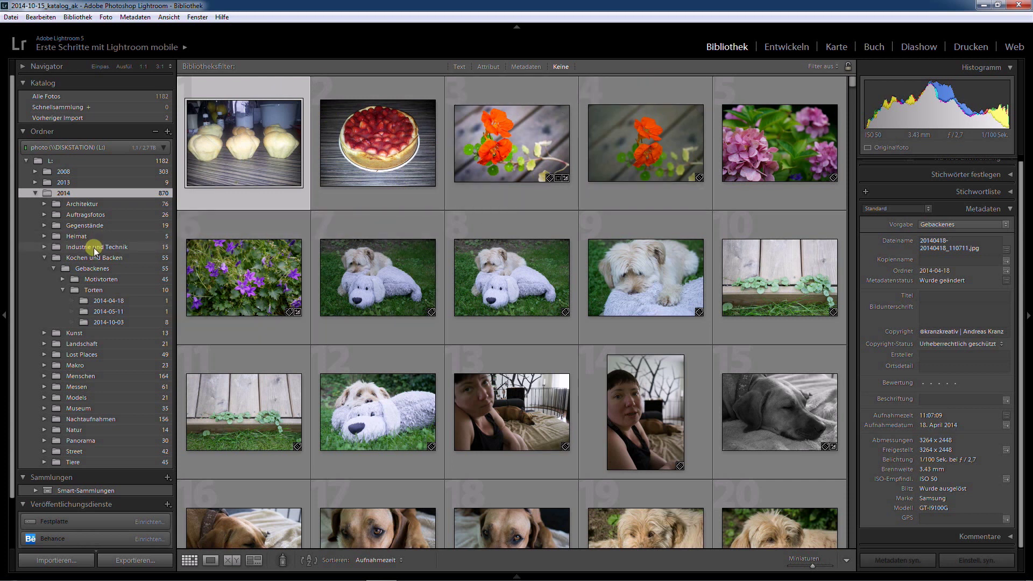
pyautogui.click(86, 259)
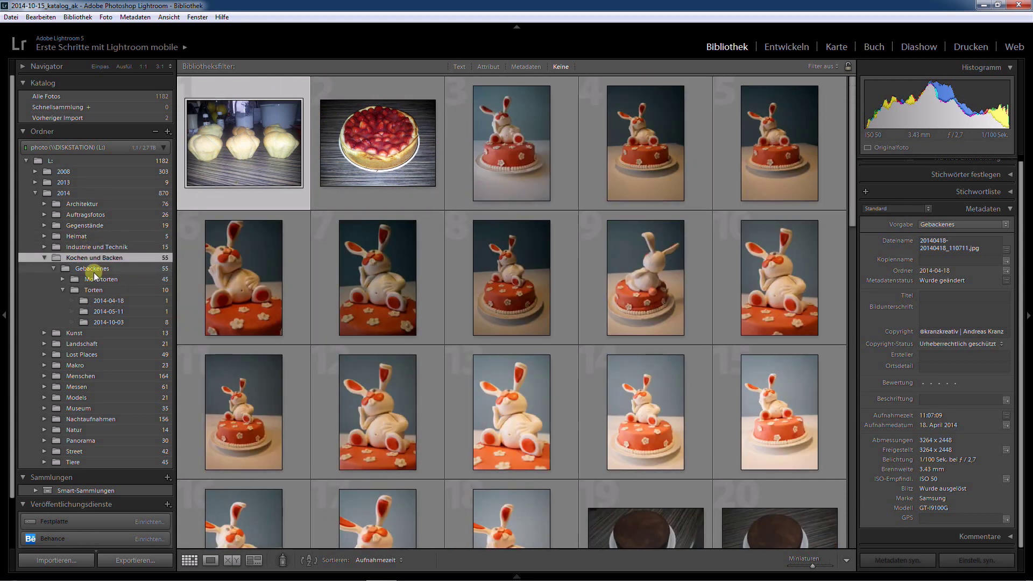
pyautogui.click(90, 269)
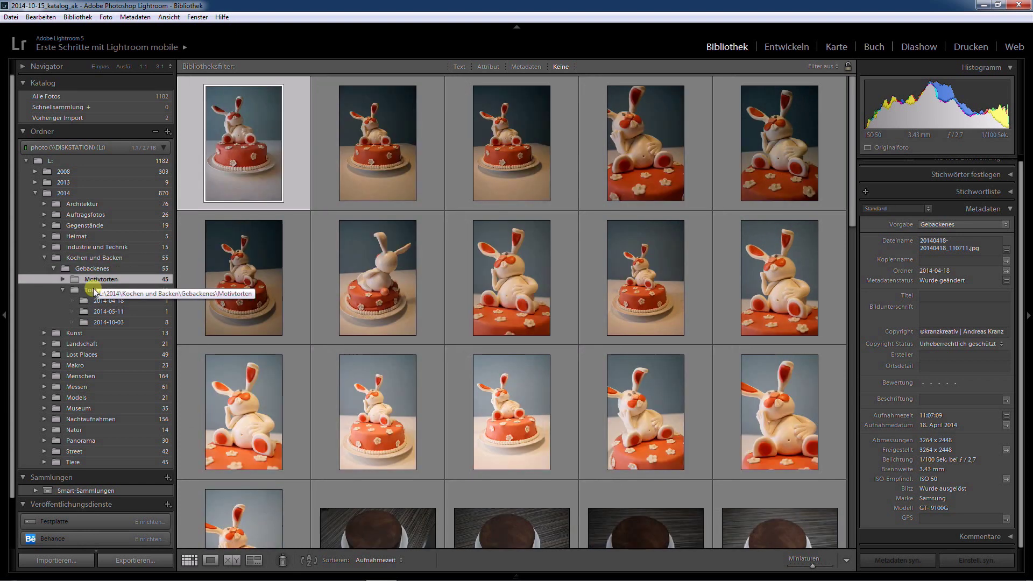
pyautogui.click(93, 290)
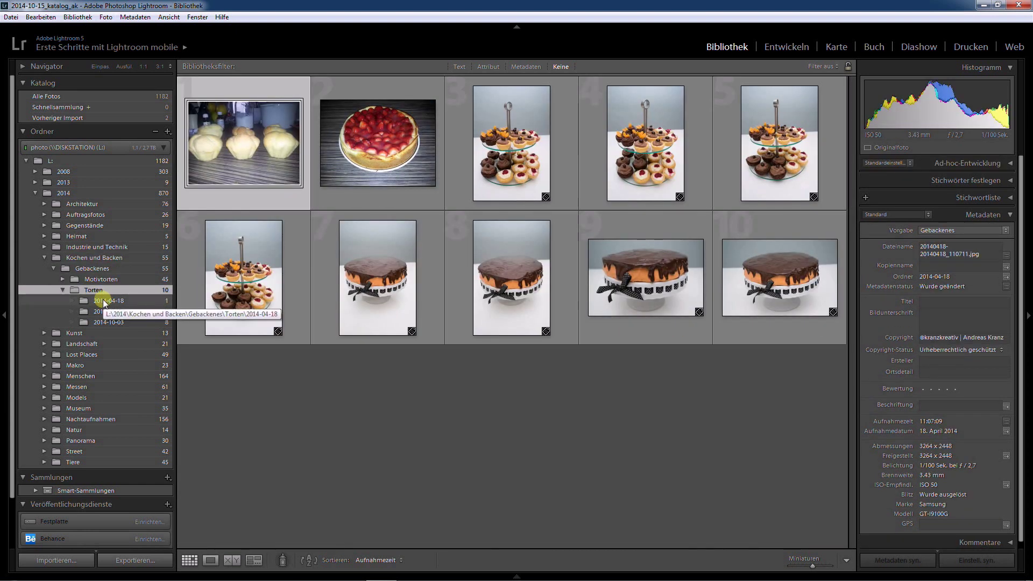
pyautogui.click(108, 301)
pyautogui.click(107, 311)
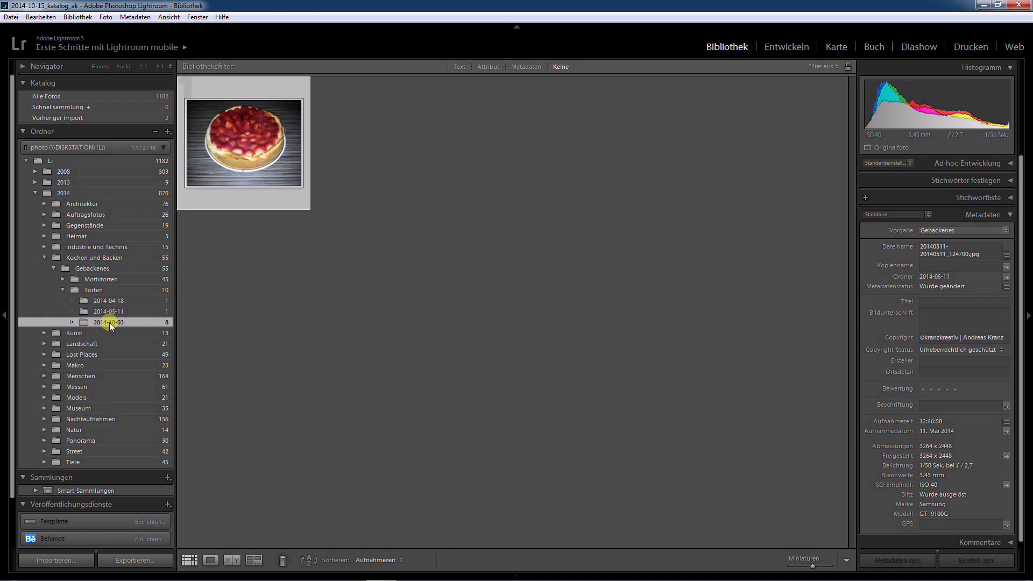
pyautogui.click(45, 257)
pyautogui.moveTo(512, 481)
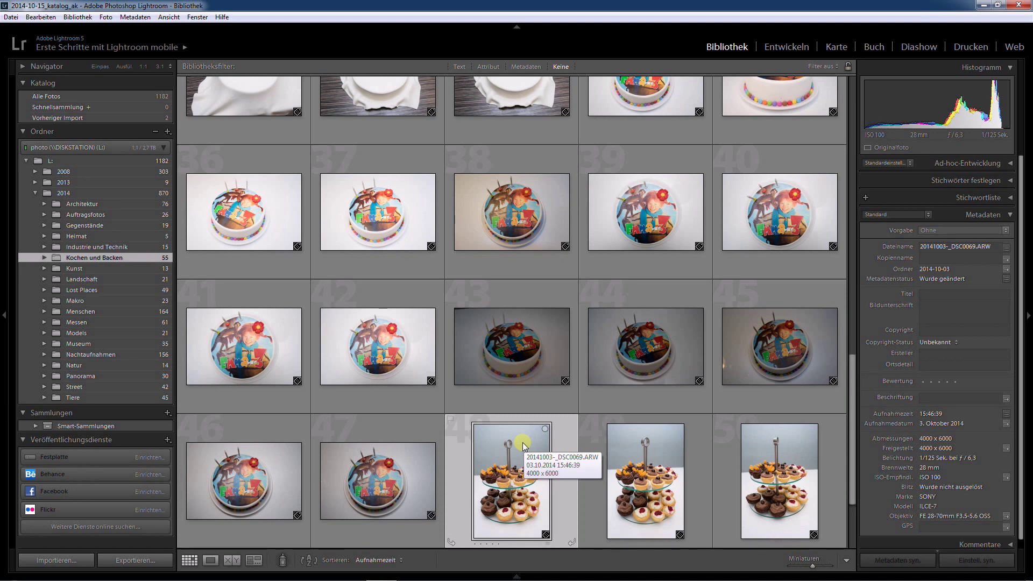
# Step: Reopen Import and show only the Dateiverwaltung panel, hiding Ziel and Während des Importvorgangs anwenden
pyautogui.hotkey('ctrl', 'shift', 'i')
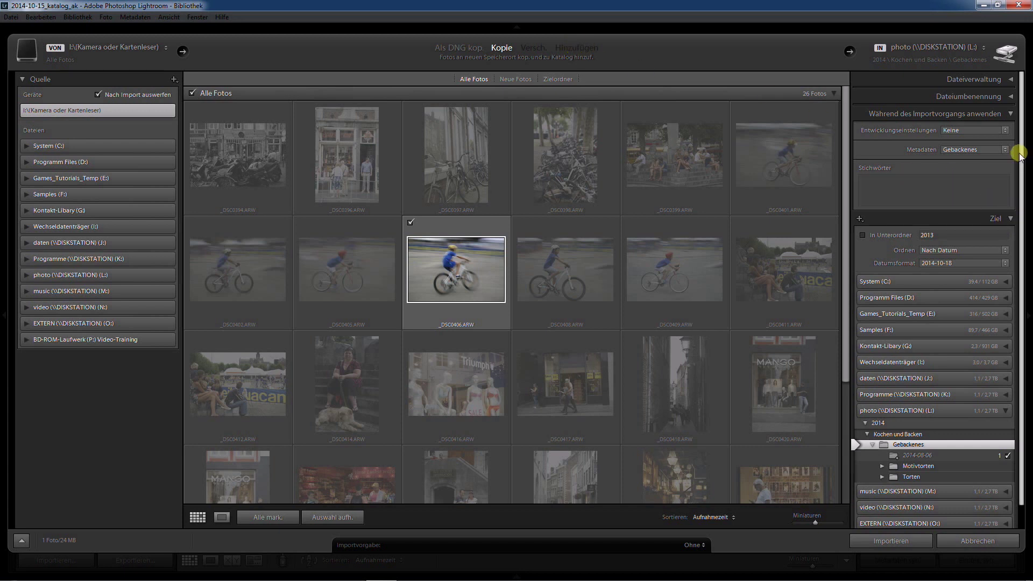
pyautogui.click(1011, 219)
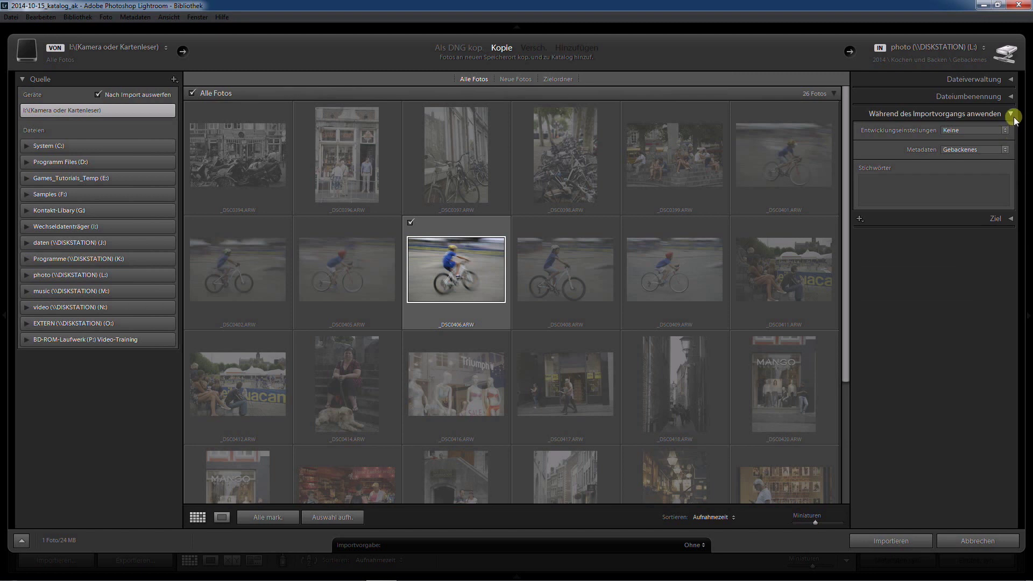
pyautogui.click(1011, 114)
pyautogui.click(1011, 79)
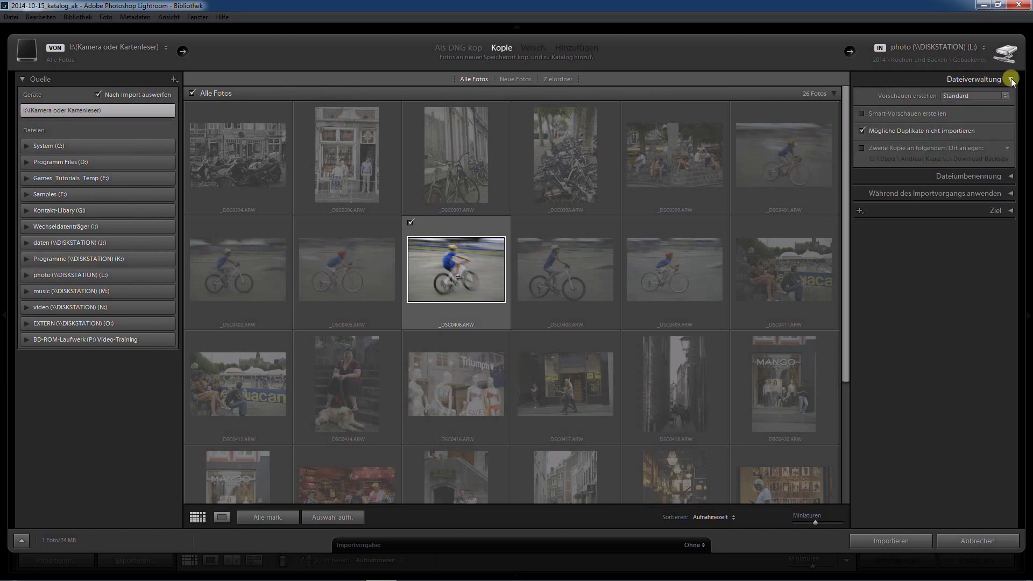
# Step: Collapse Dateiverwaltung and list the Importvorgabe presets, offering to save current settings
pyautogui.click(1011, 80)
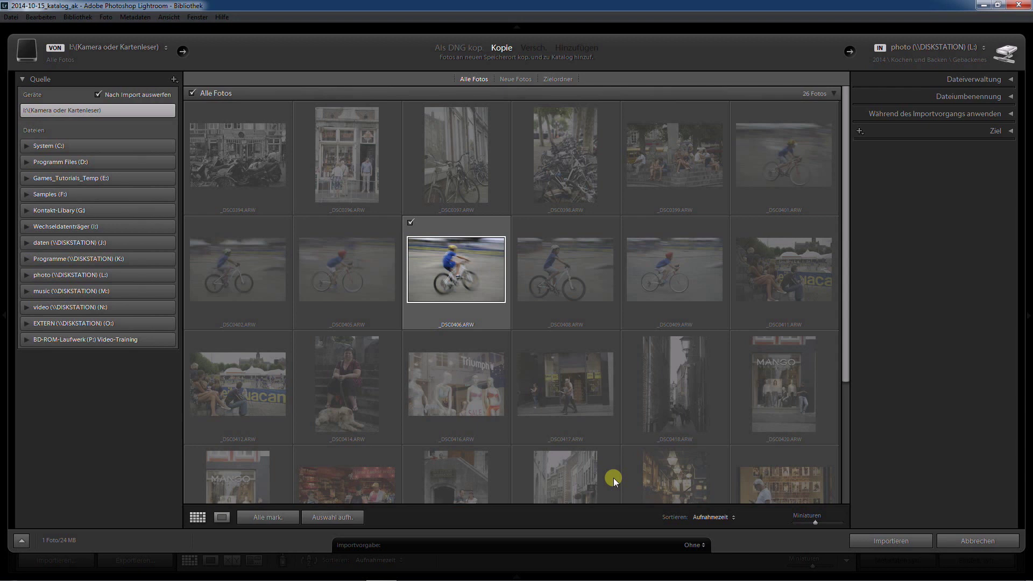
pyautogui.click(696, 546)
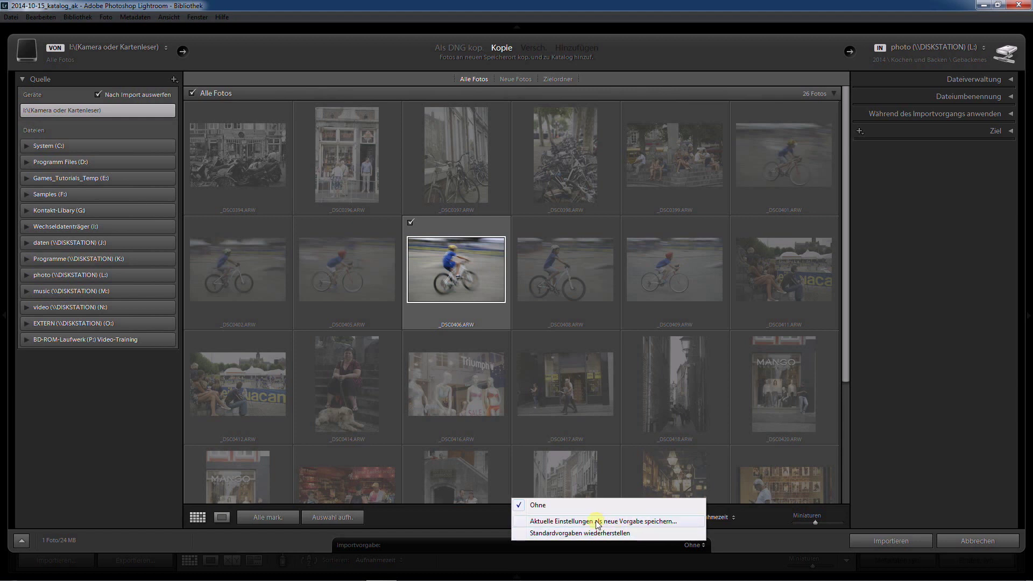
# Step: Dismiss the Importvorgabe list, leaving the preset at Ohne
pyautogui.click(925, 228)
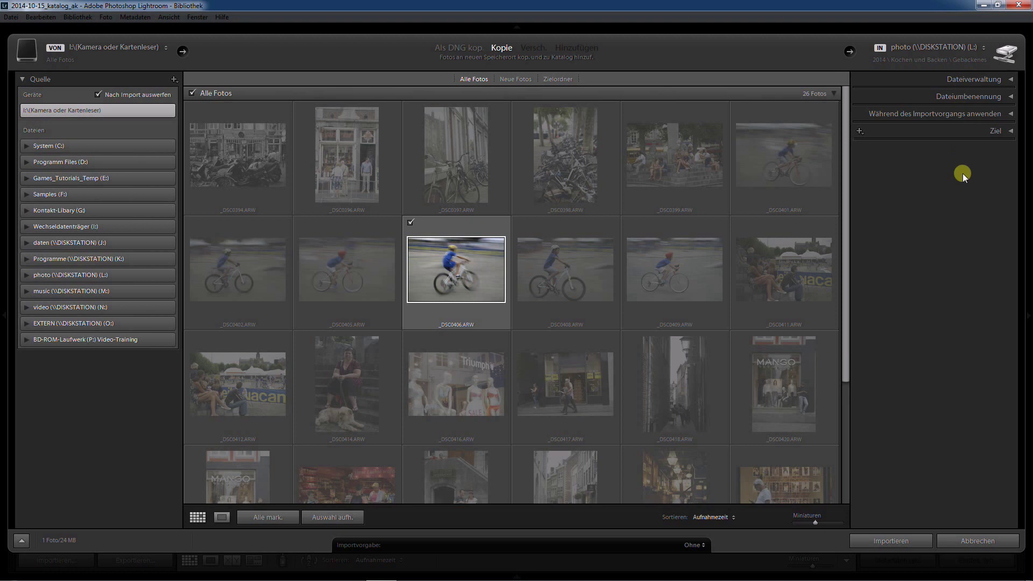